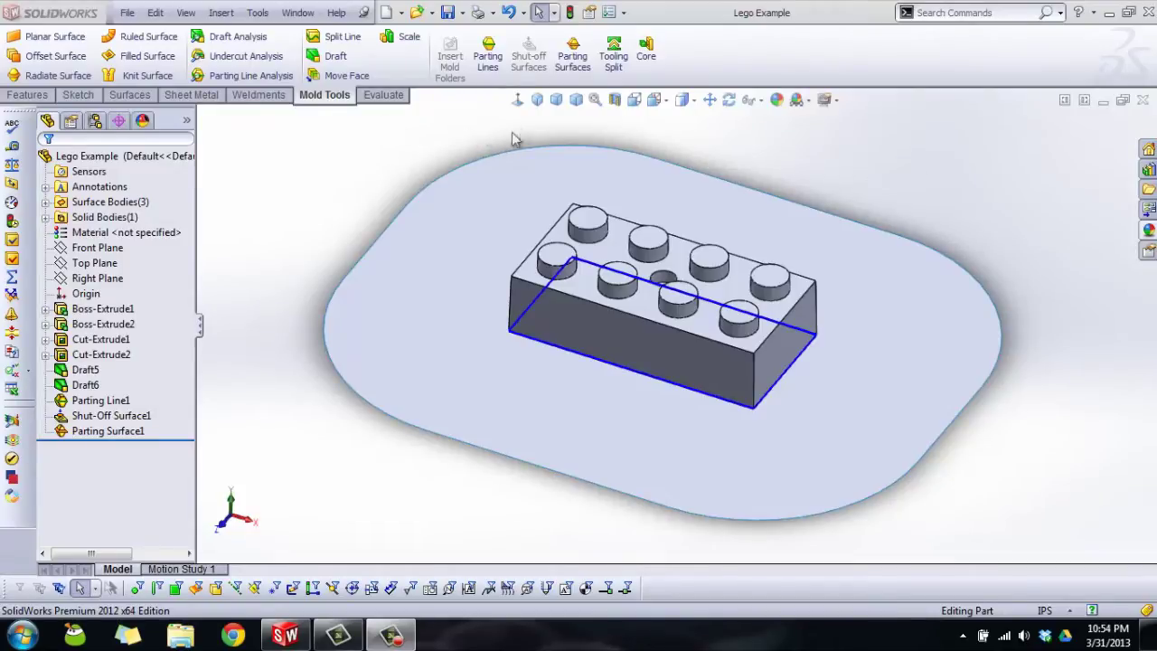
Step: Examine the part's feature history and its cavity and core surface bodies around the parting surface
click(126, 431)
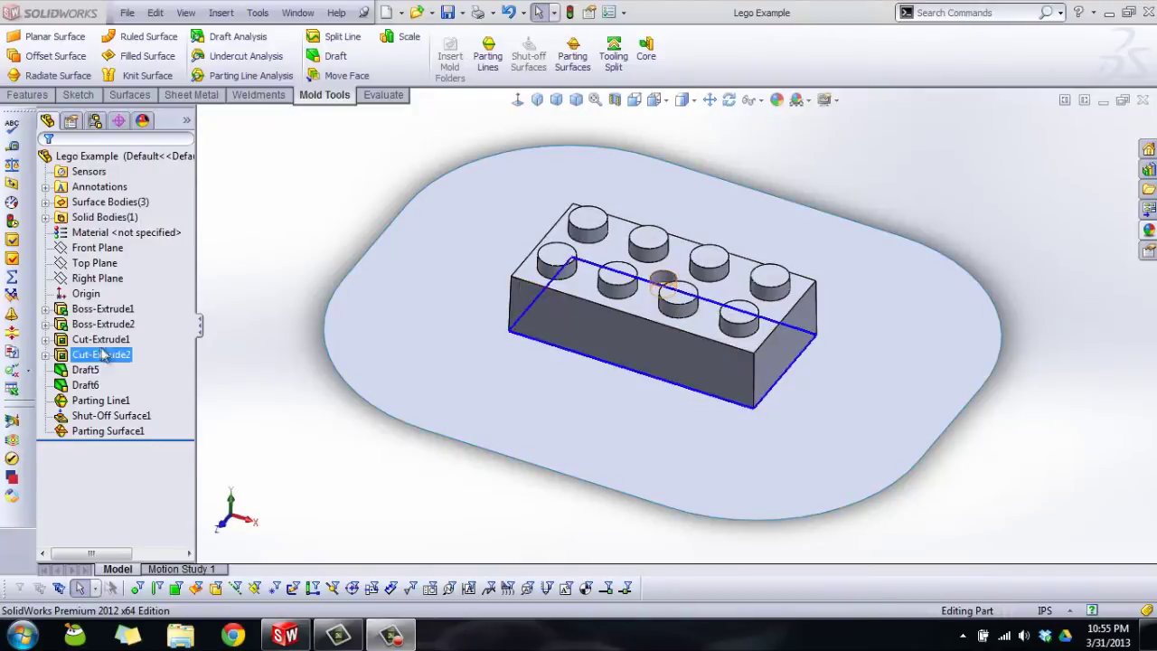
middle_drag(563, 442, 567, 415)
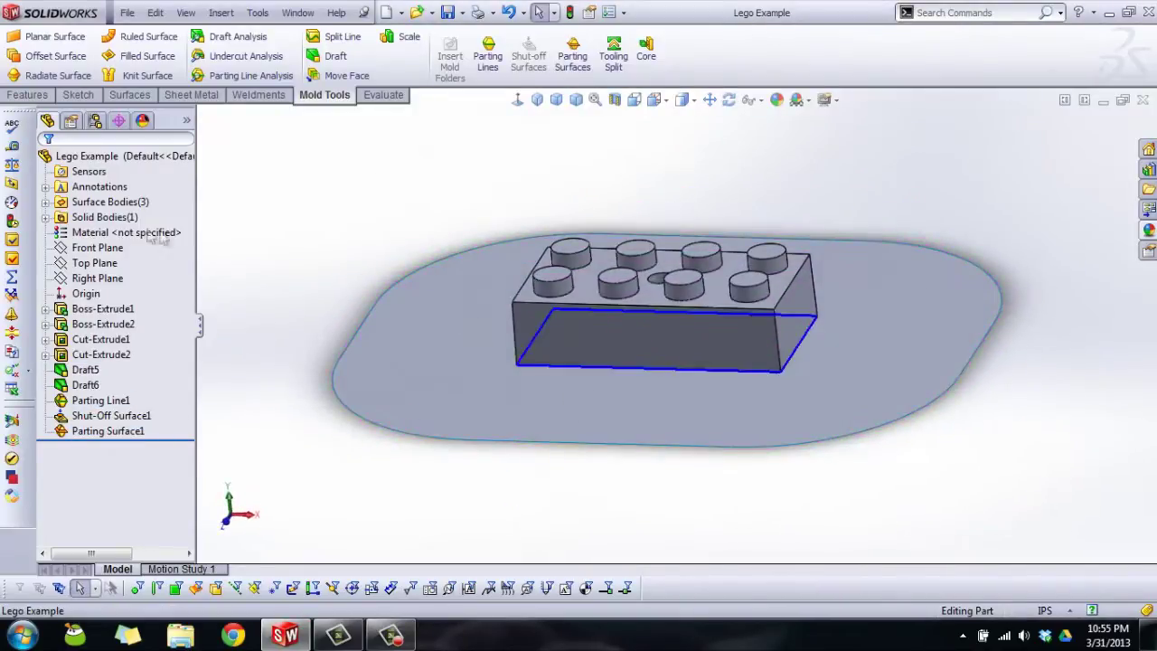
click(45, 202)
click(127, 218)
ctrl+click(127, 233)
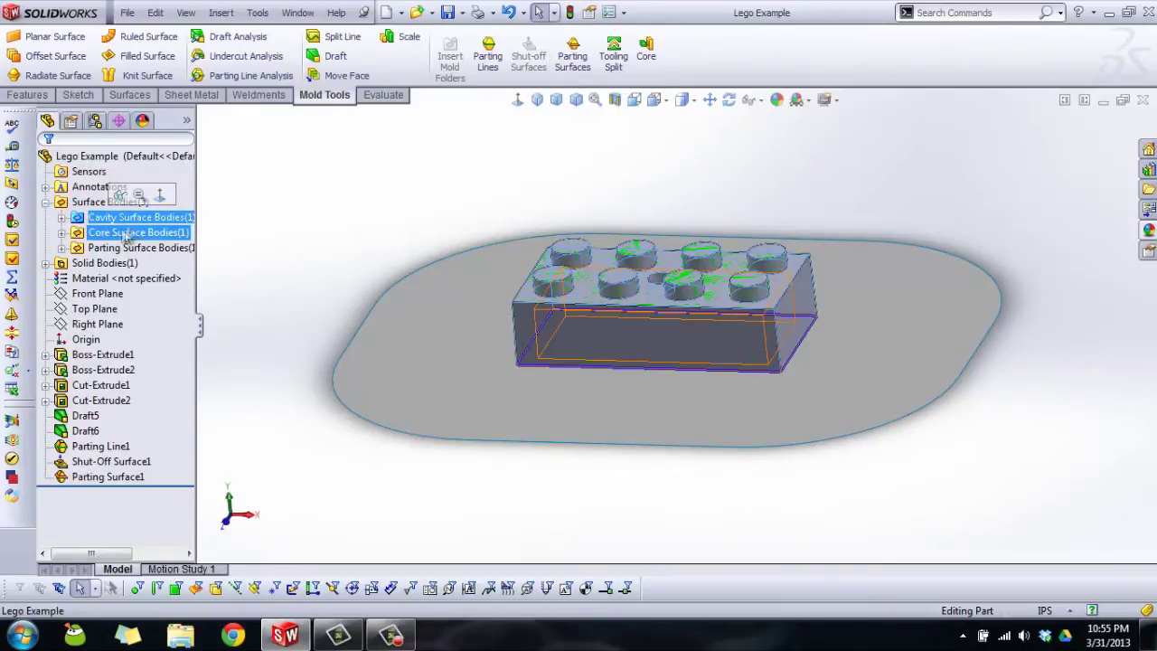
click(118, 233)
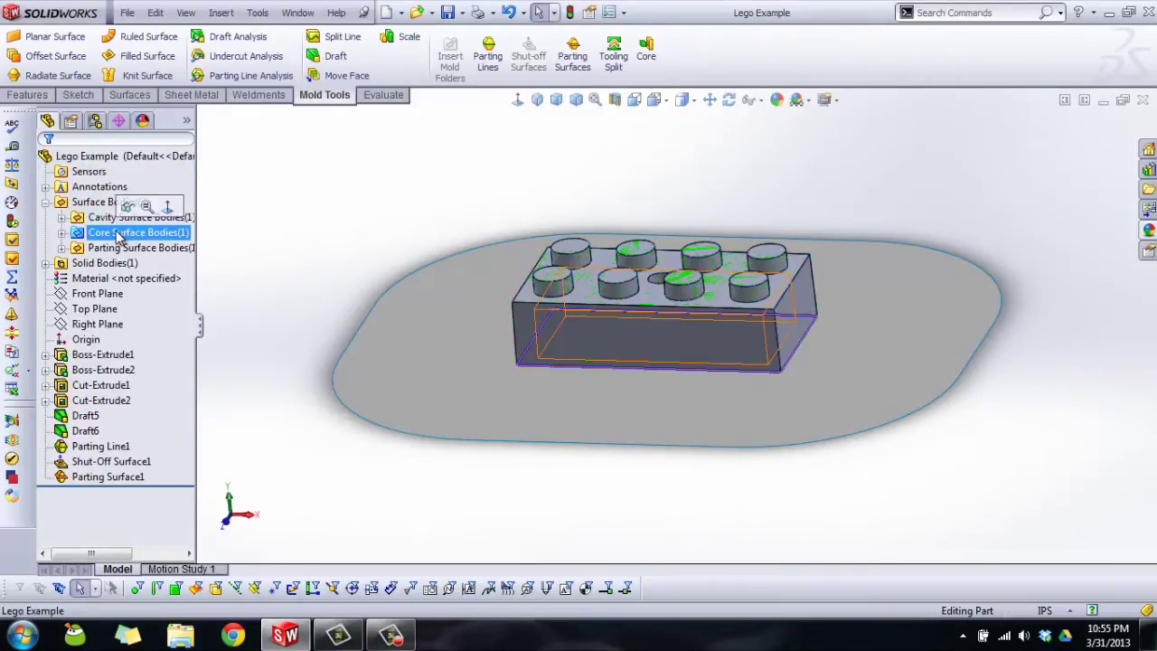
click(47, 203)
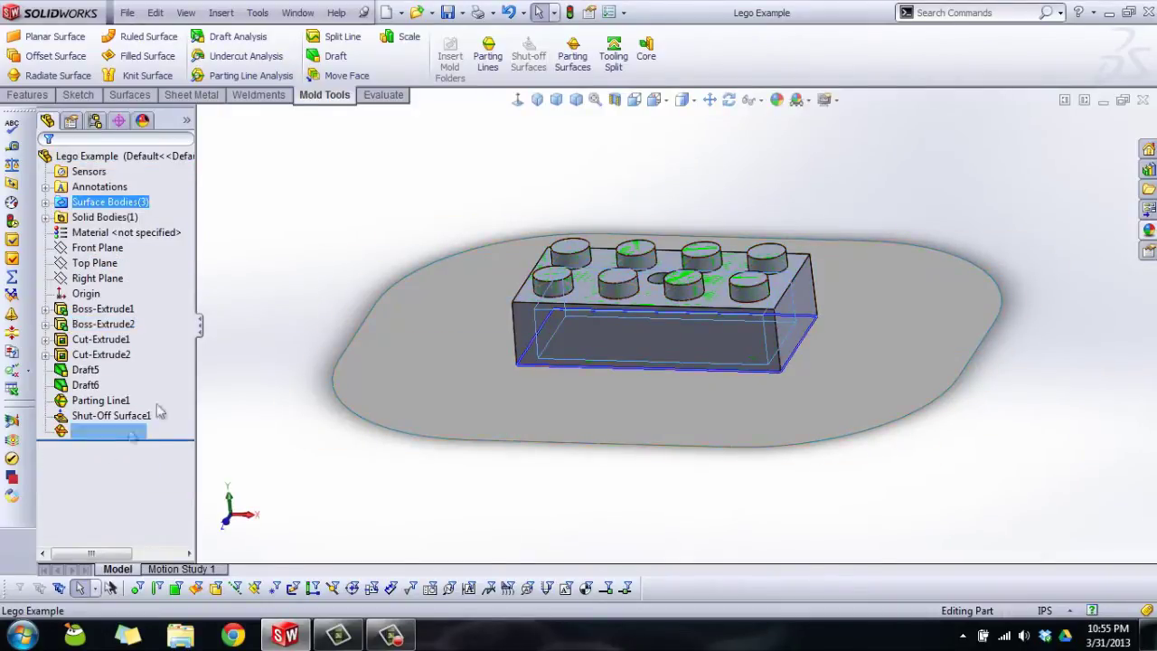
click(289, 232)
middle_drag(561, 197, 439, 213)
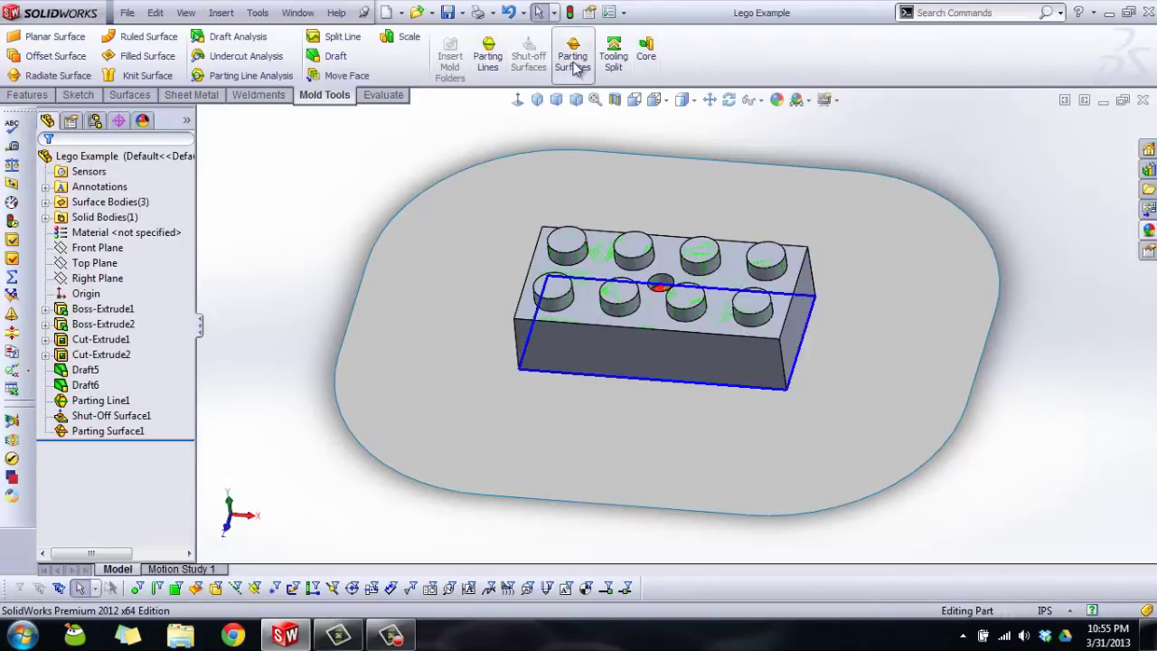
Step: Start a Tooling Split on the Top Plane and sketch an origin-centered rectangle about 3.72 by 2.2 in around the brick
click(614, 53)
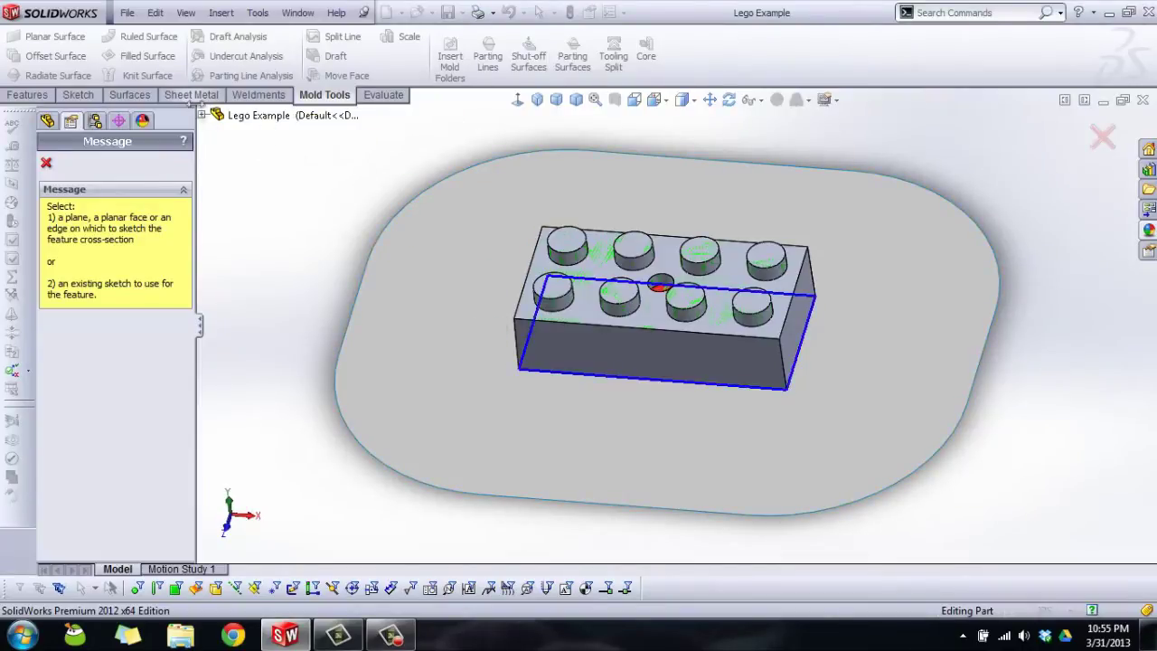
click(202, 115)
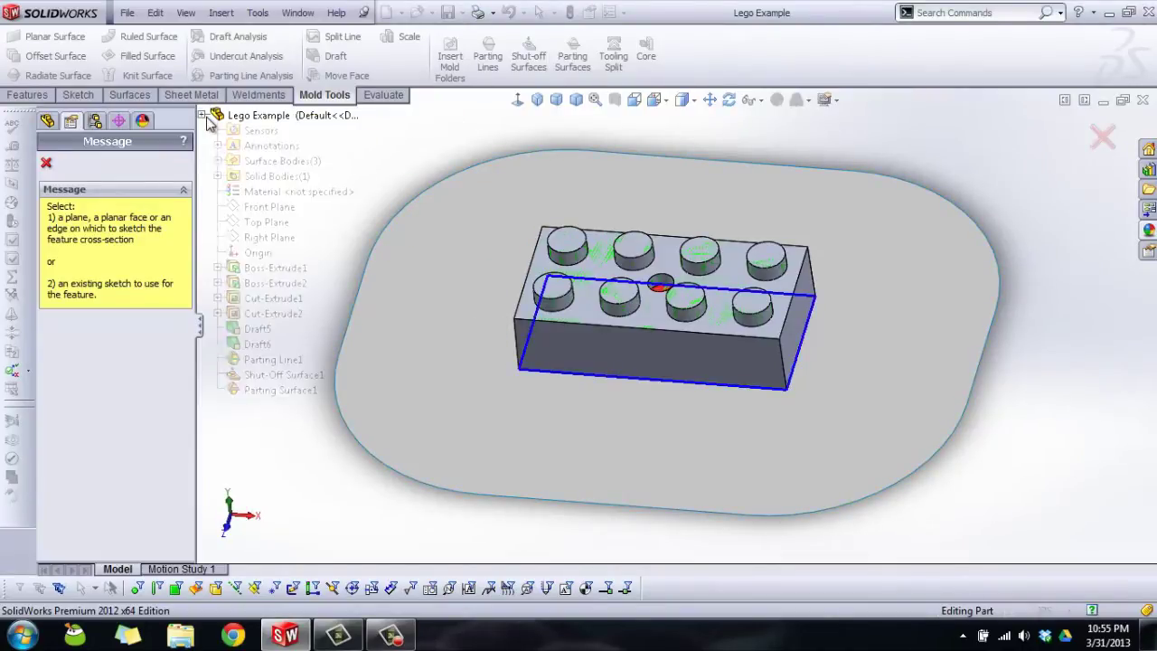
click(265, 222)
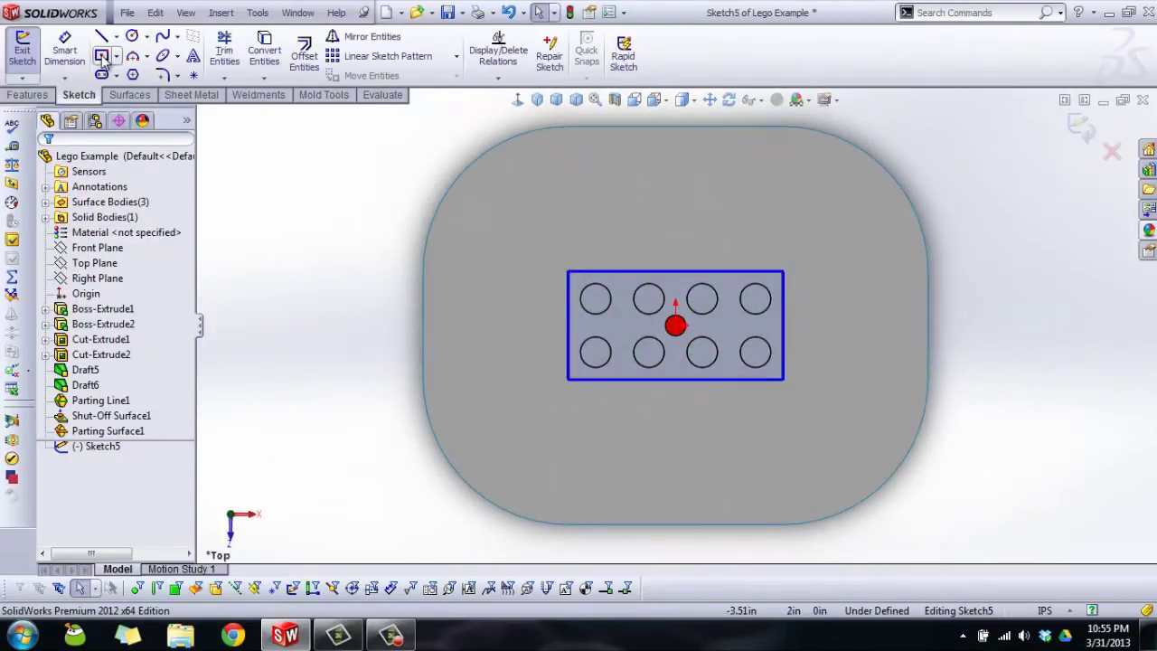
click(101, 56)
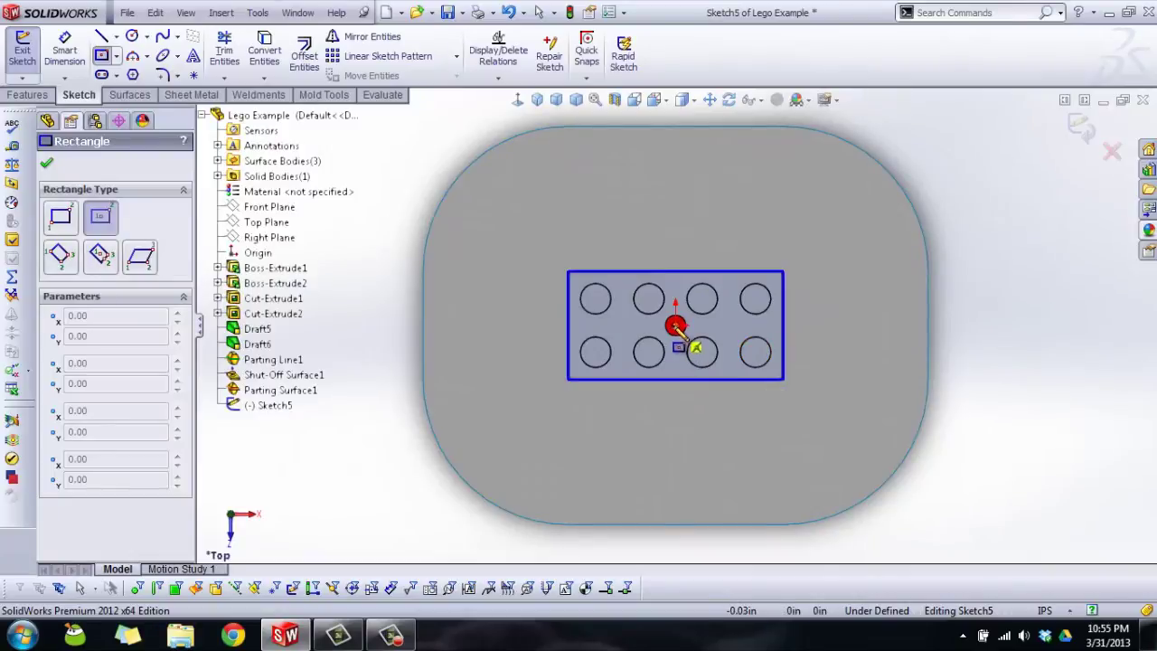
click(676, 327)
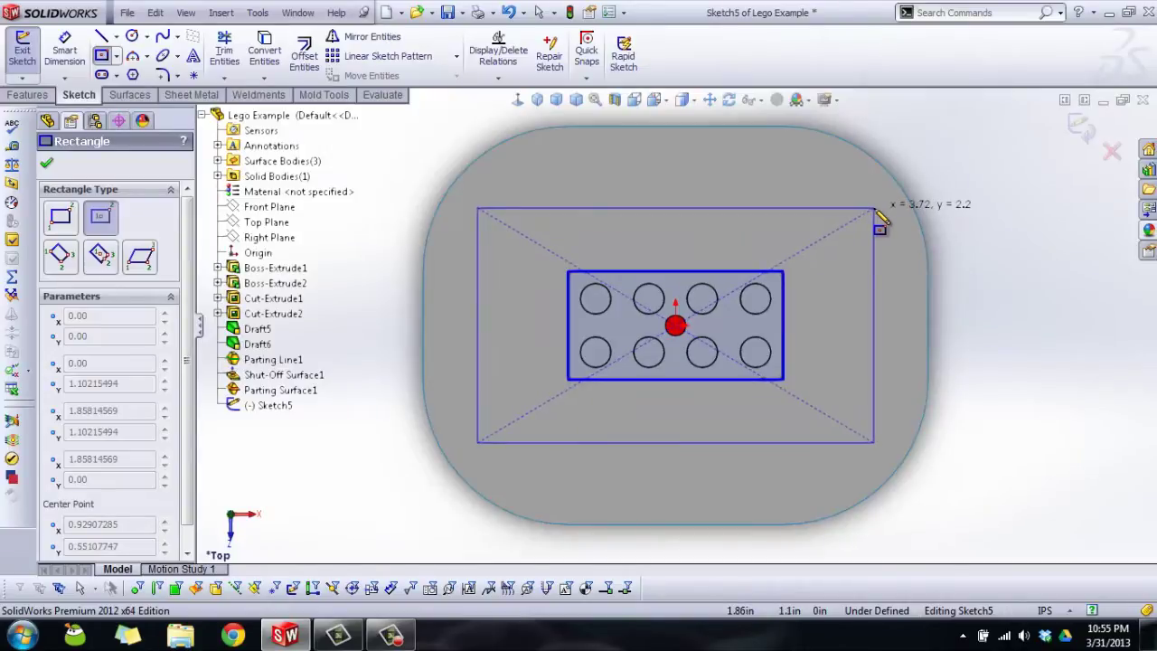
click(875, 209)
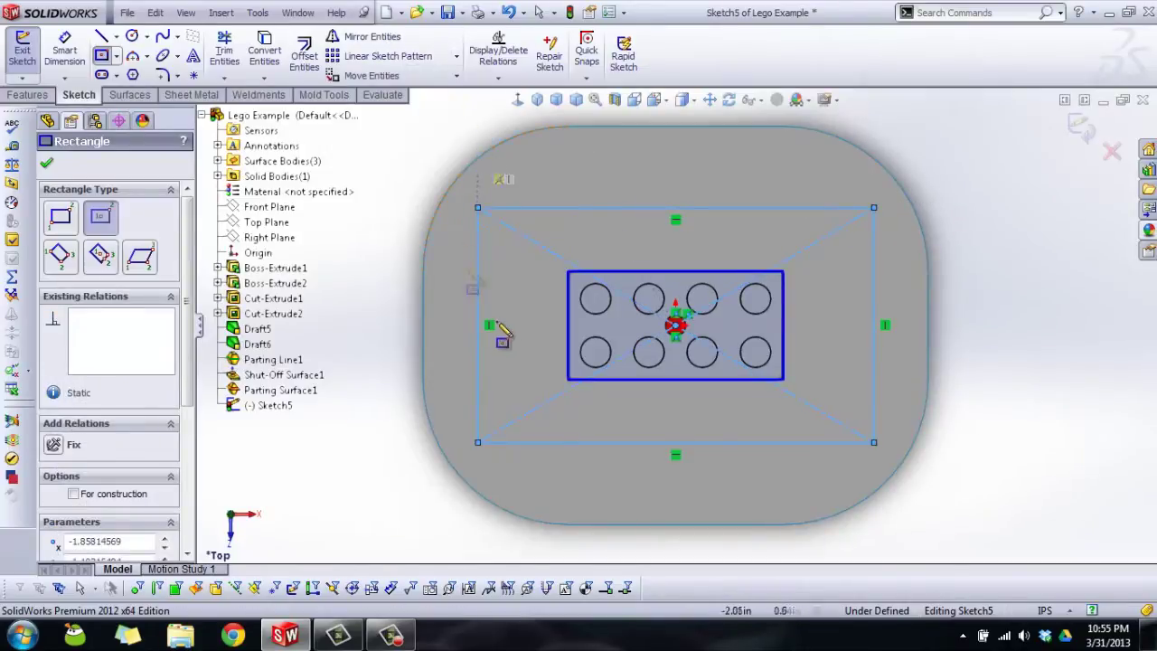
click(1088, 132)
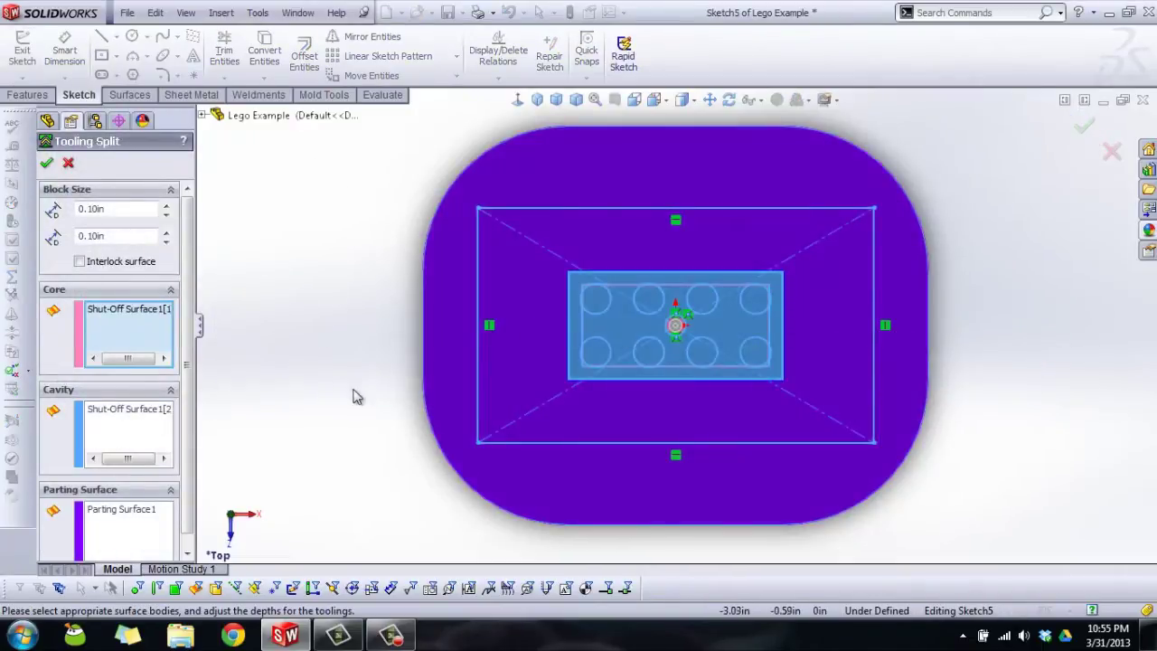
Step: Create the tooling split with block depths of about 1.23 in above and 0.43 in below the parting surface, and save the part
middle_drag(354, 396, 690, 426)
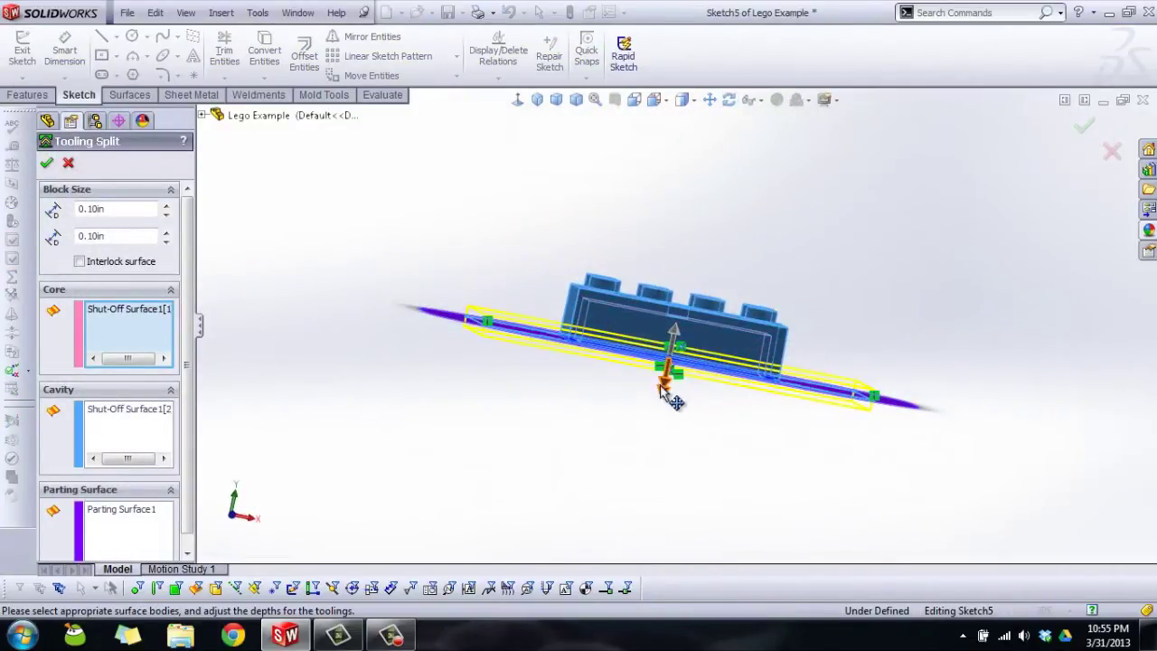
drag(664, 389, 657, 425)
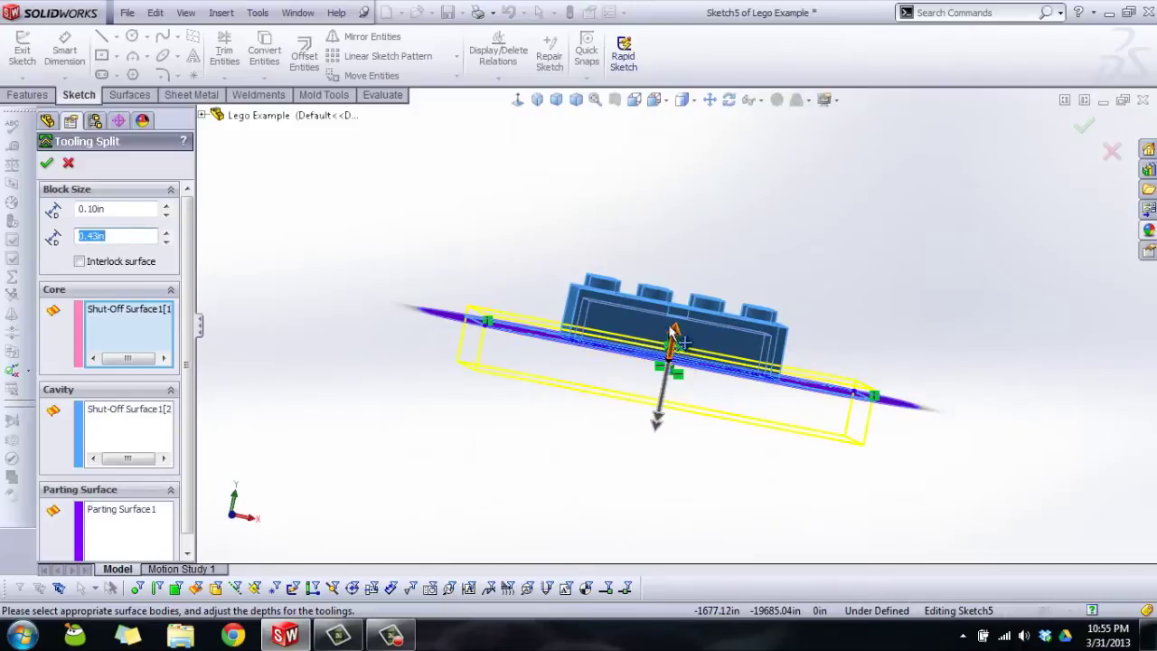
drag(674, 332, 615, 202)
middle_drag(615, 201, 579, 222)
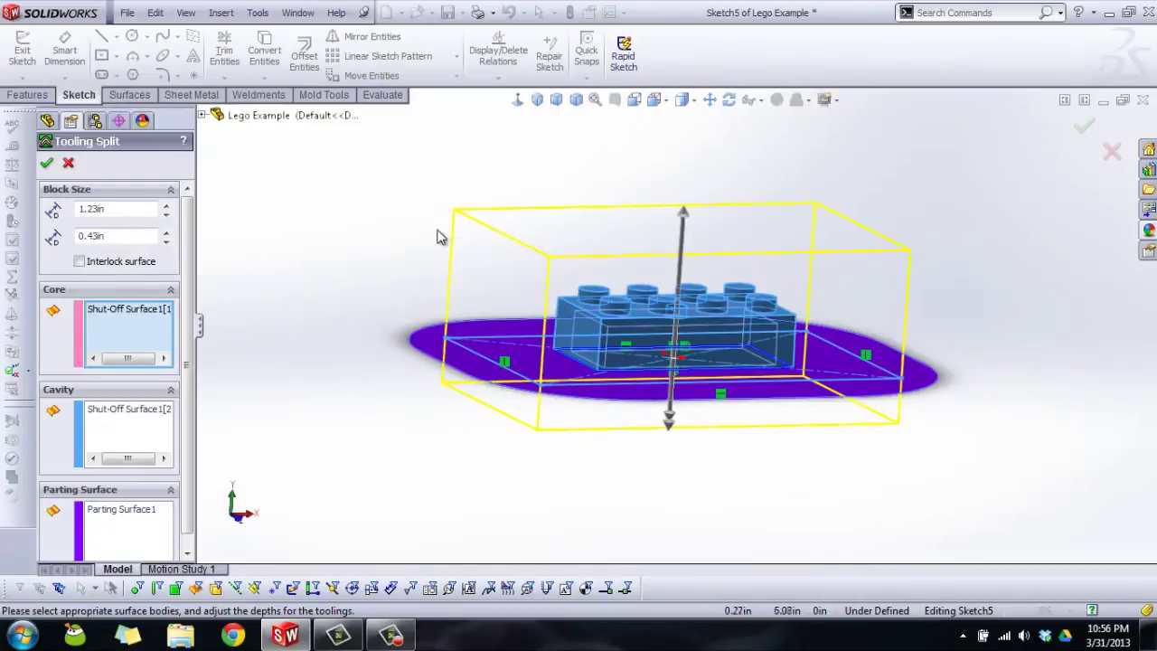
middle_drag(439, 238, 446, 284)
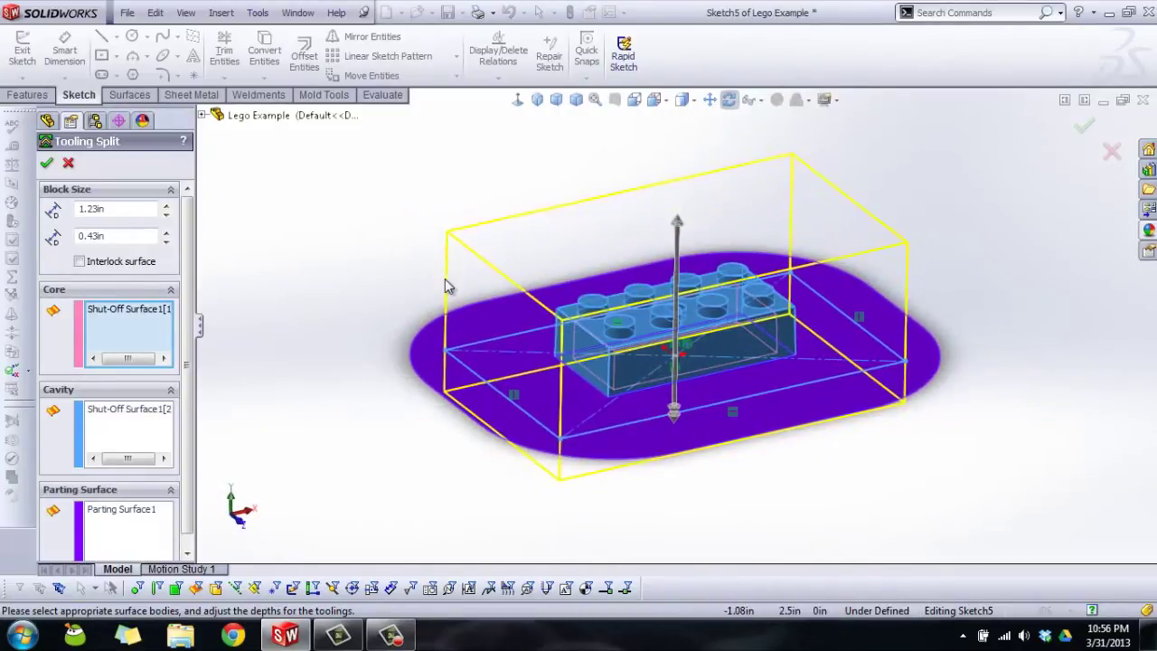
click(48, 164)
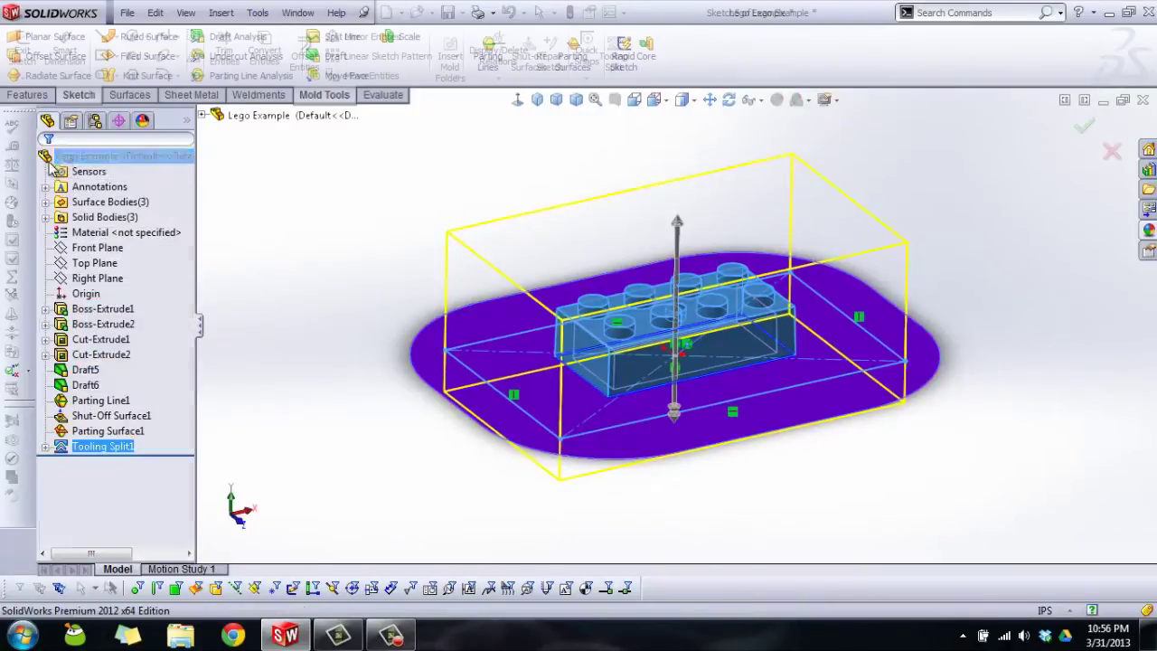
click(373, 207)
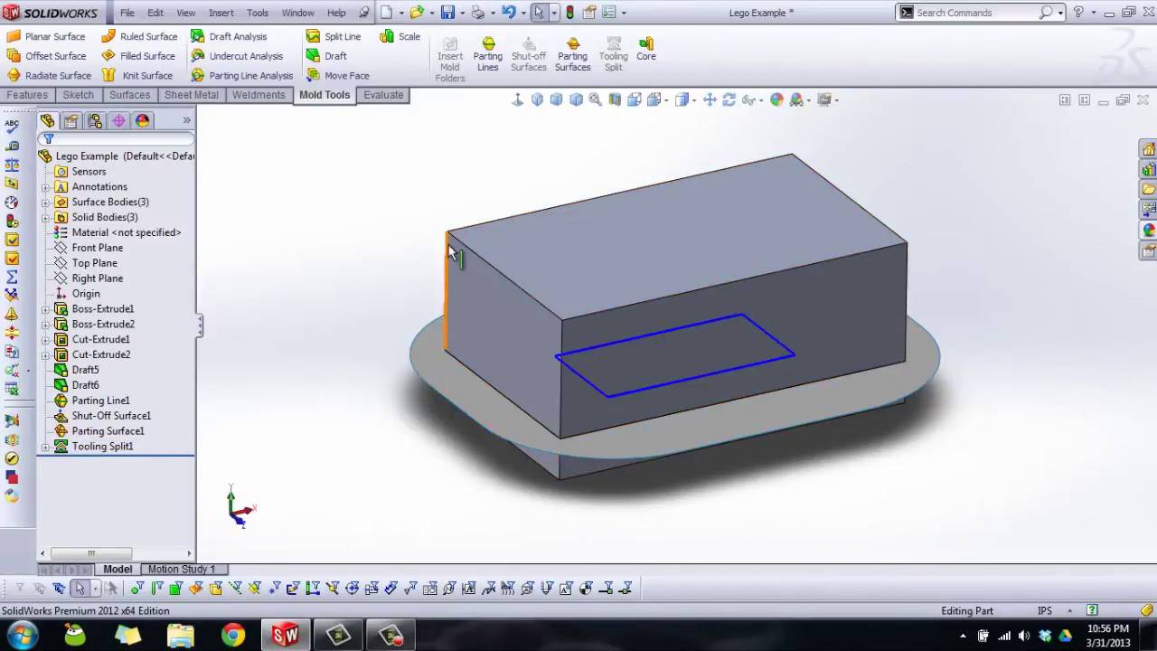
key(ctrl+s)
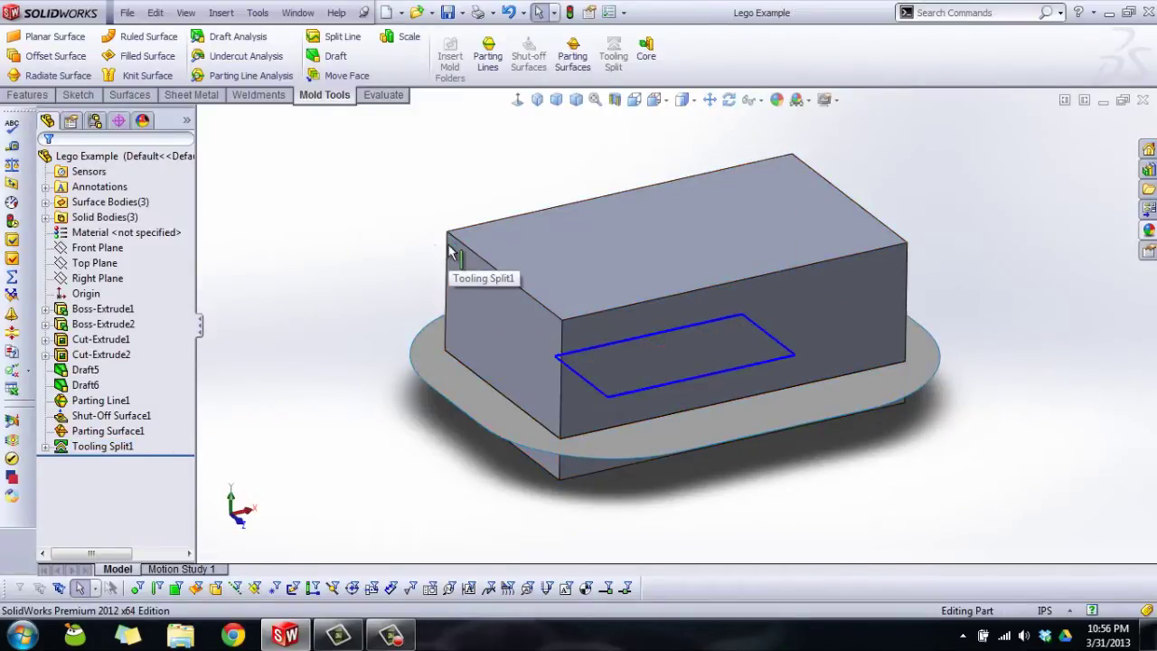
Step: Hide the cavity, core and parting surface bodies
click(45, 201)
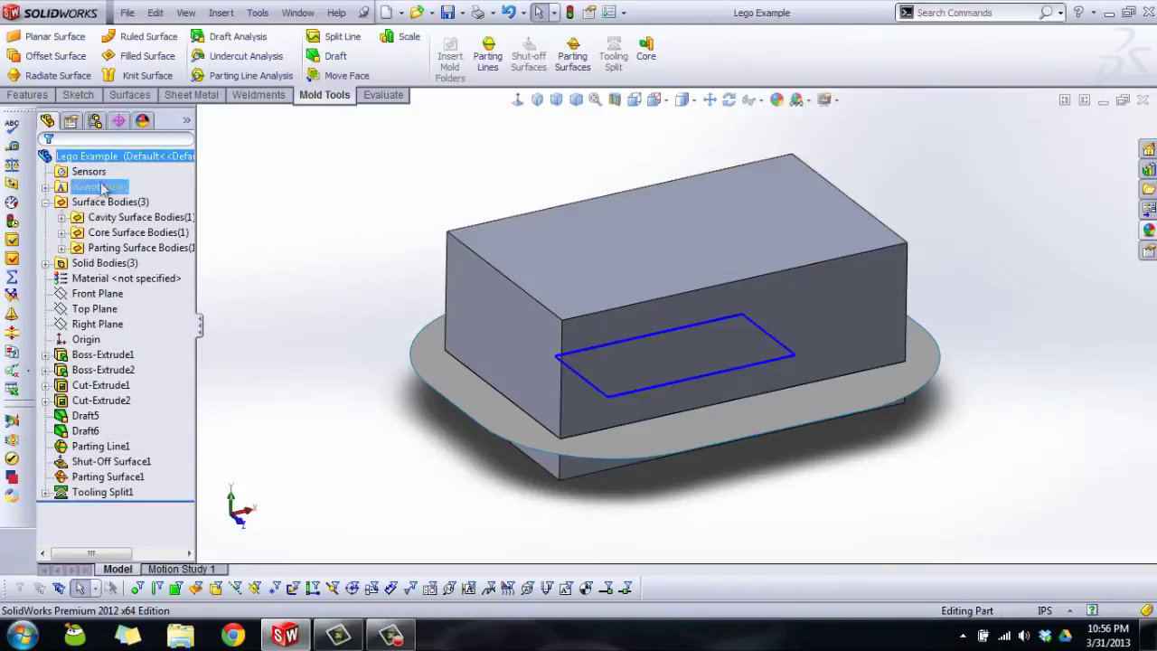
click(61, 218)
click(61, 263)
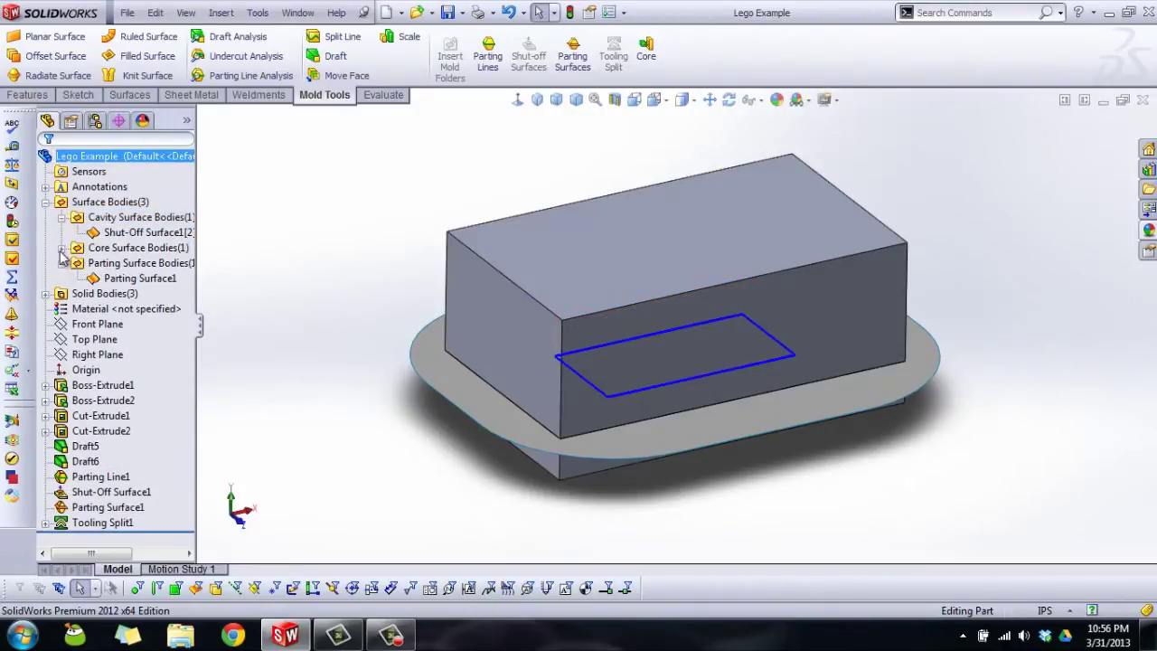
click(61, 249)
click(186, 121)
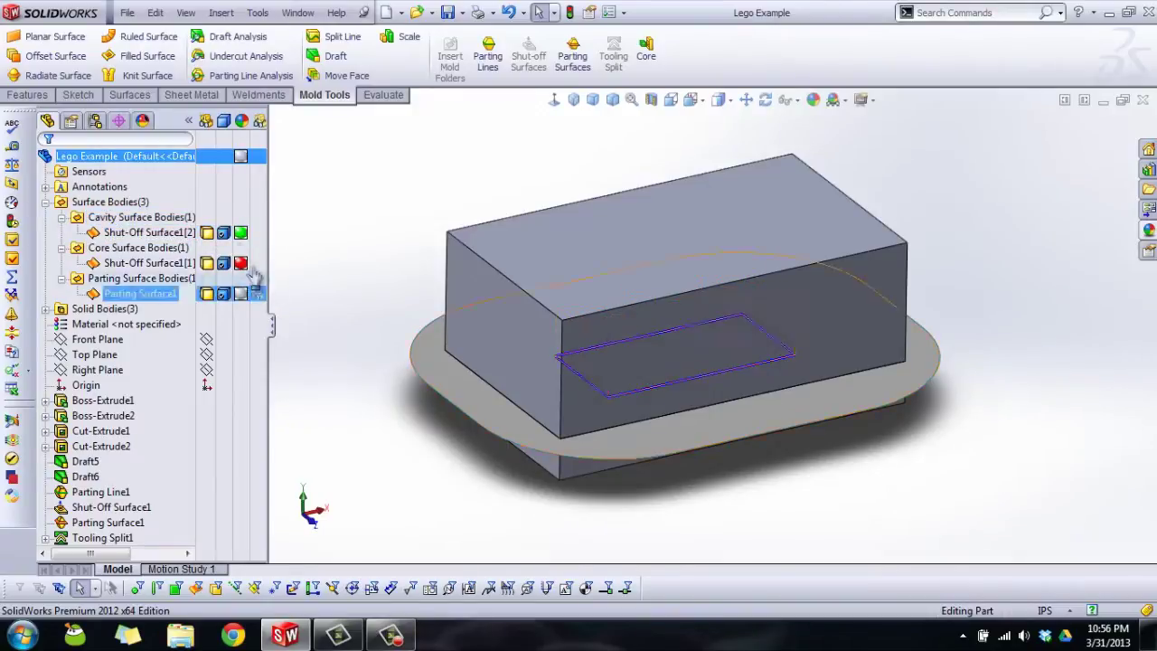
click(208, 232)
click(208, 263)
click(207, 294)
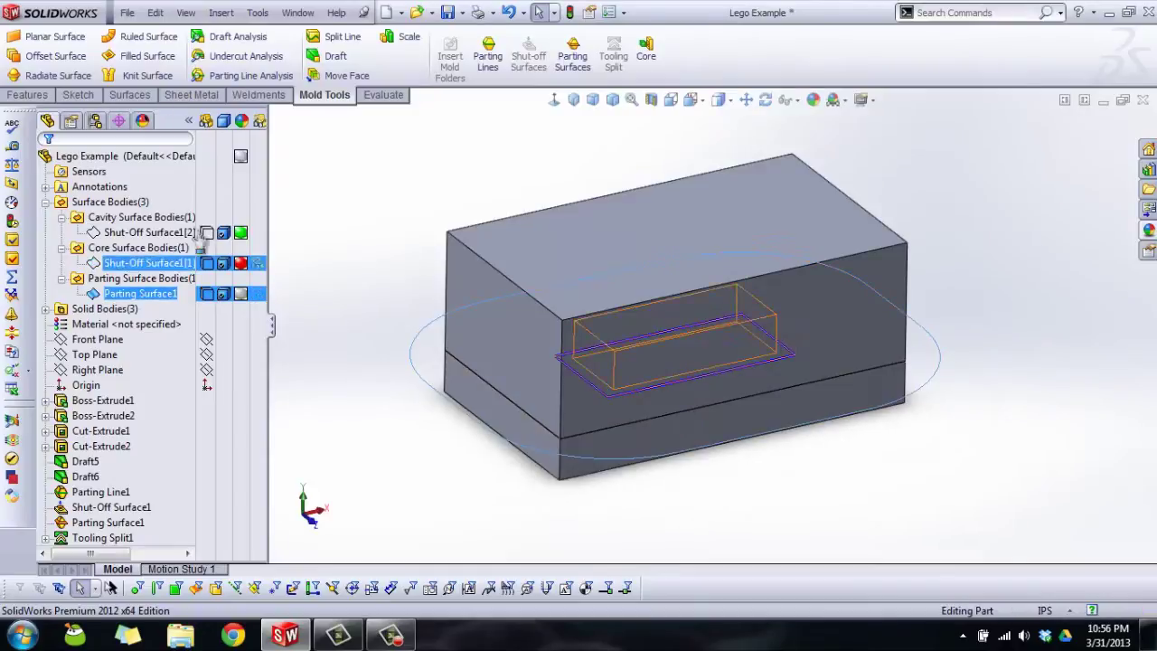
click(46, 202)
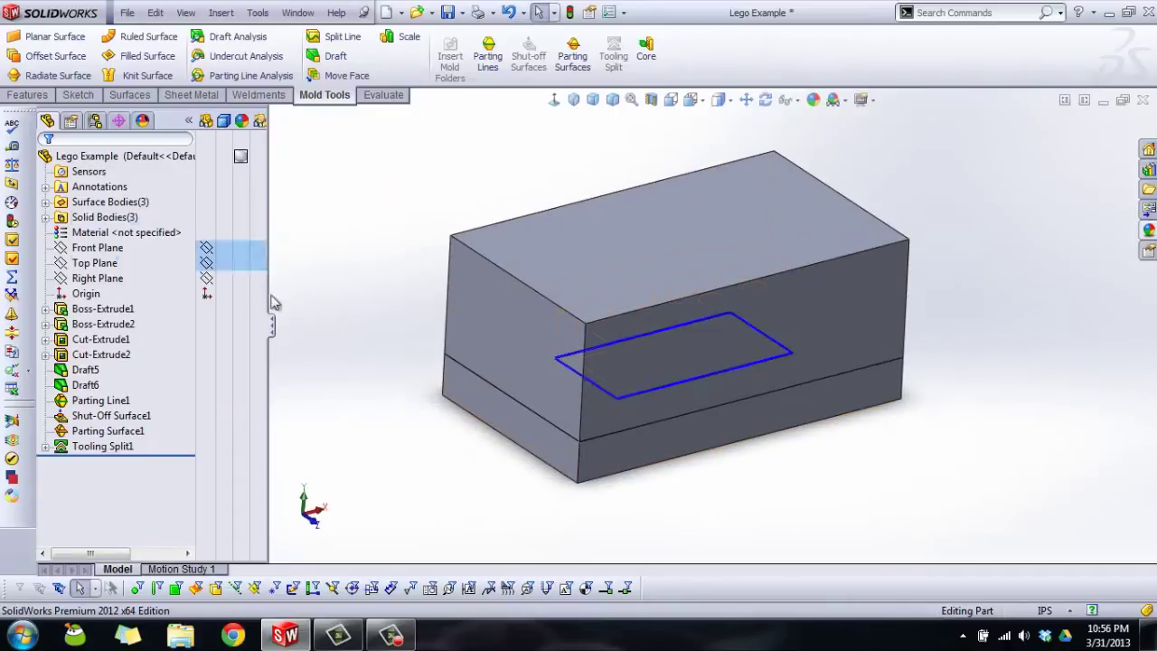
Step: Make the two Tooling Split solid bodies transparent, leaving the brick body opaque
click(45, 218)
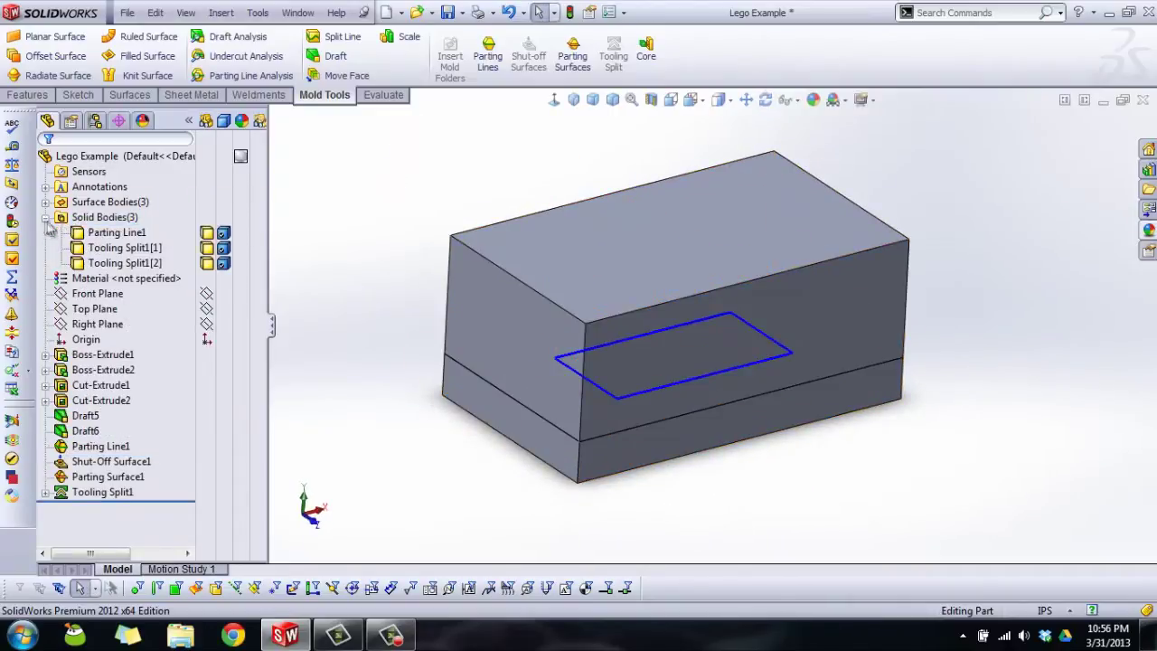
click(119, 234)
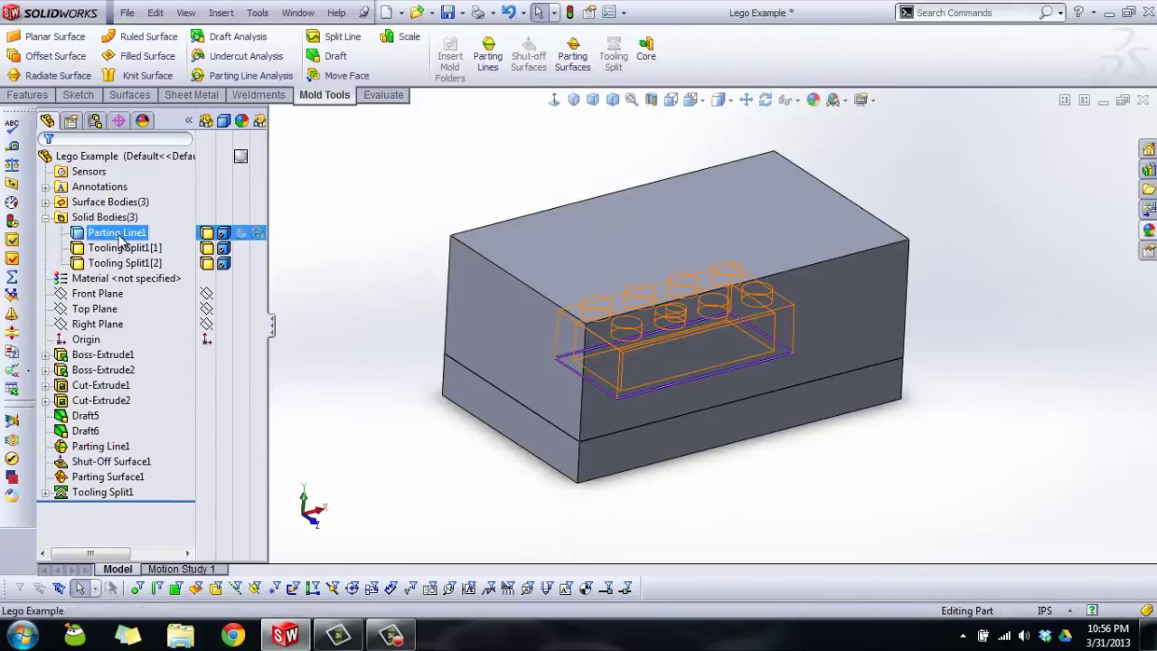
click(180, 249)
click(136, 263)
click(322, 238)
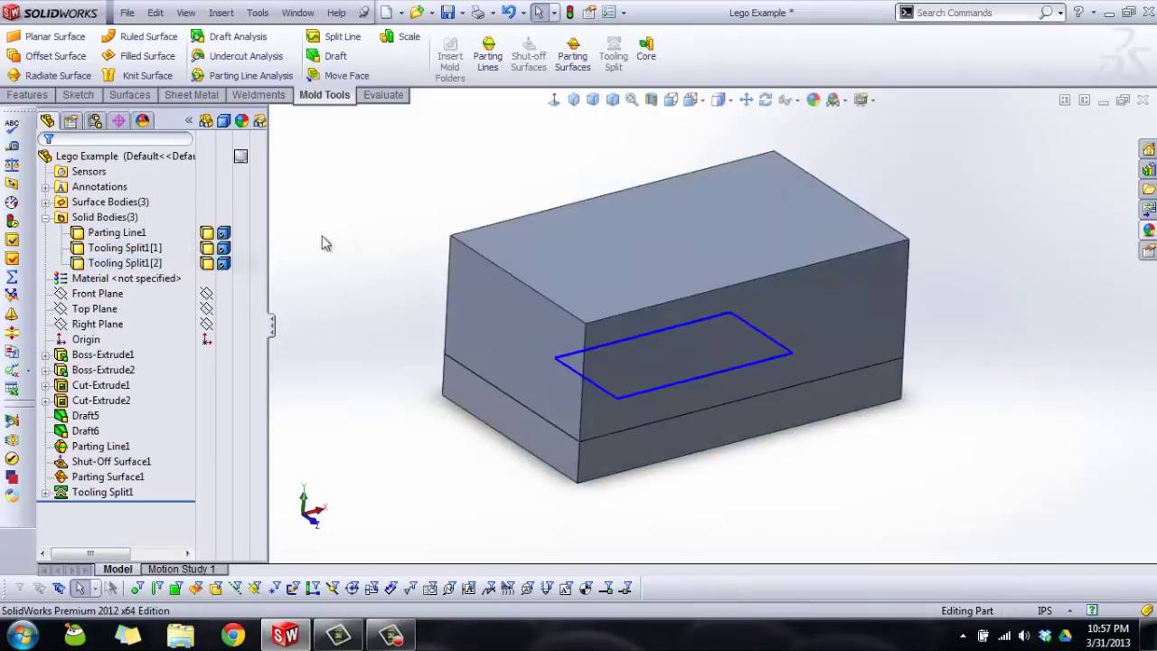
click(257, 249)
click(258, 264)
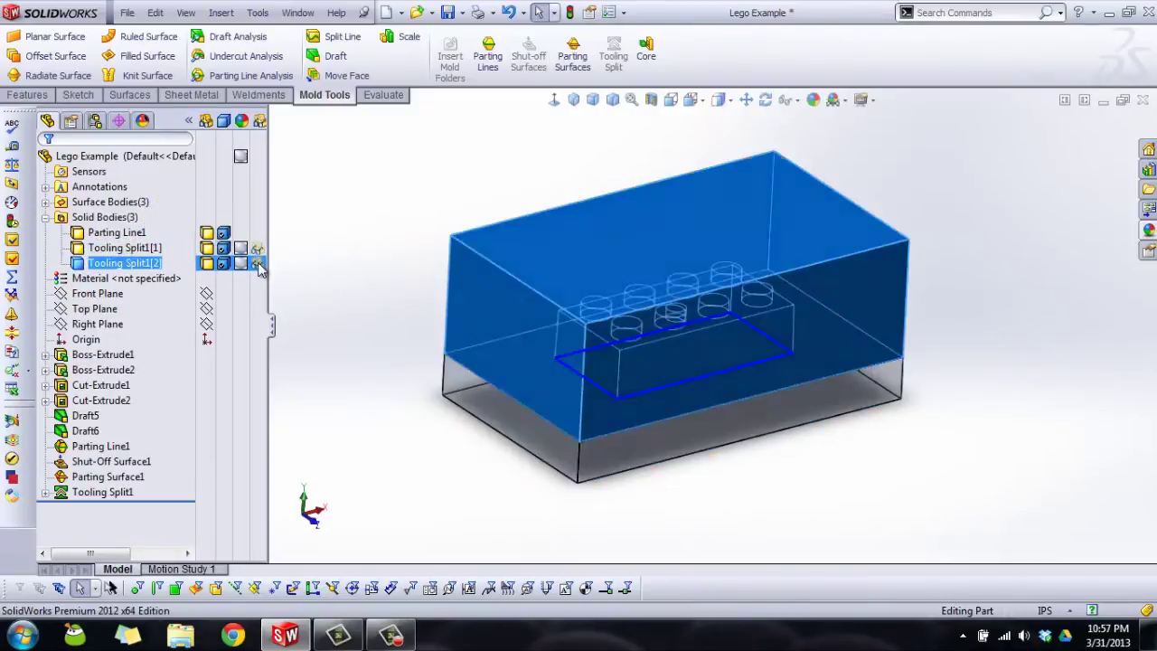
click(343, 244)
Step: Examine how the brick sits between the two transparent mold blocks
middle_drag(364, 284, 736, 360)
scroll(737, 360, down, 4)
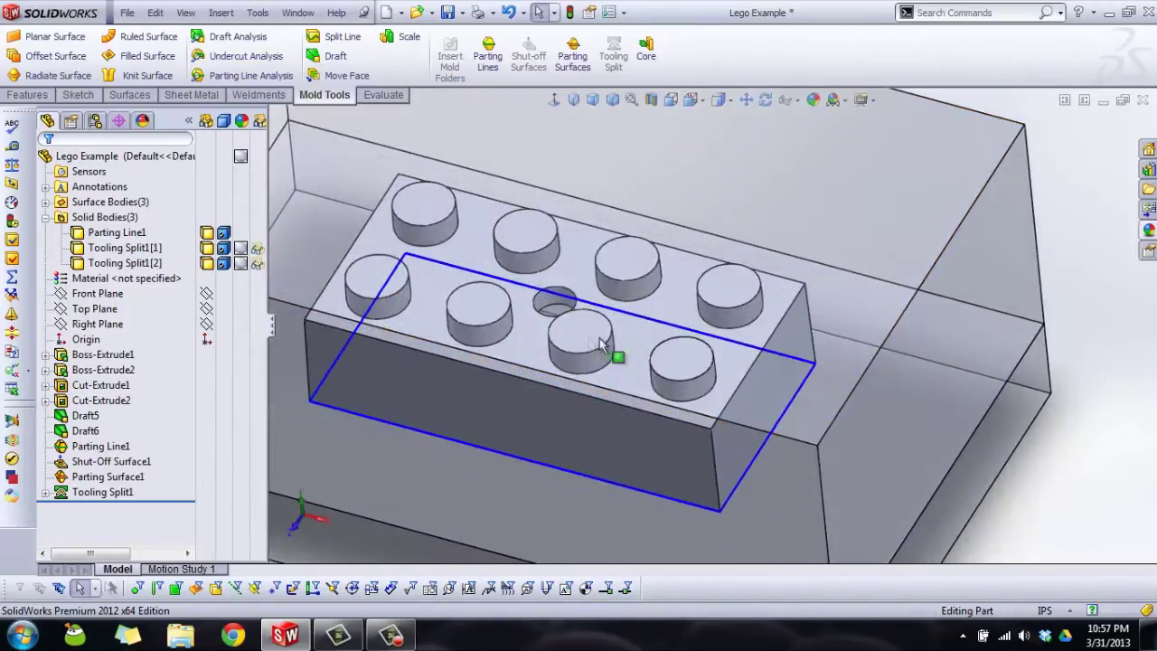
scroll(599, 346, up, 6)
middle_drag(479, 312, 580, 257)
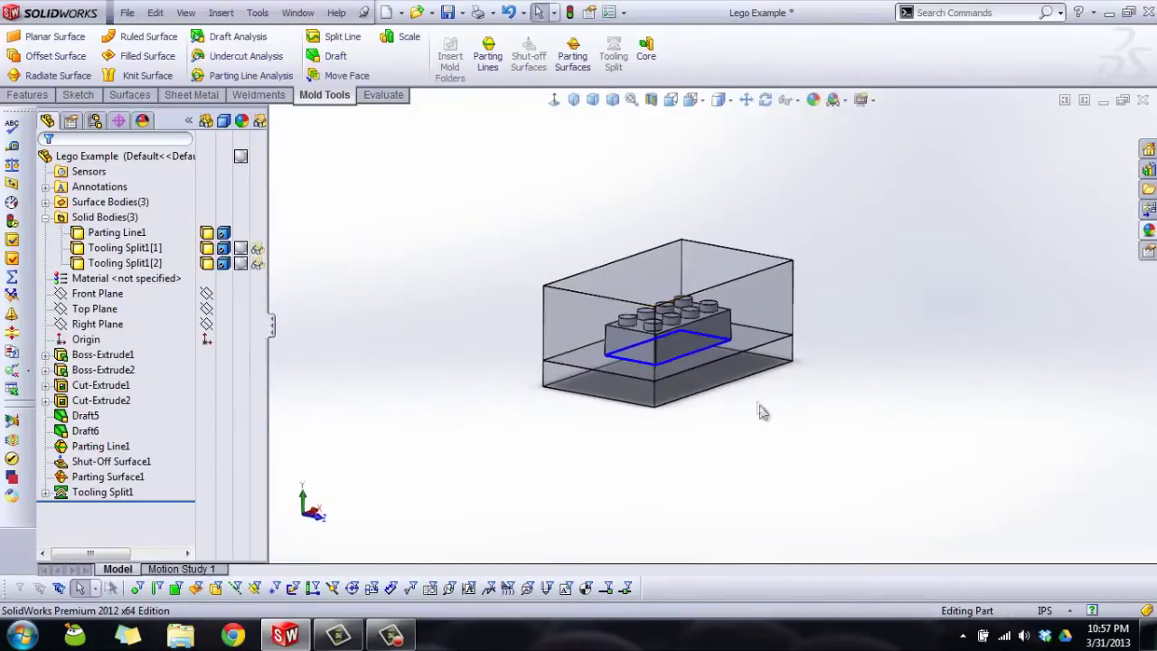
scroll(759, 407, down, 4)
scroll(603, 216, up, 3)
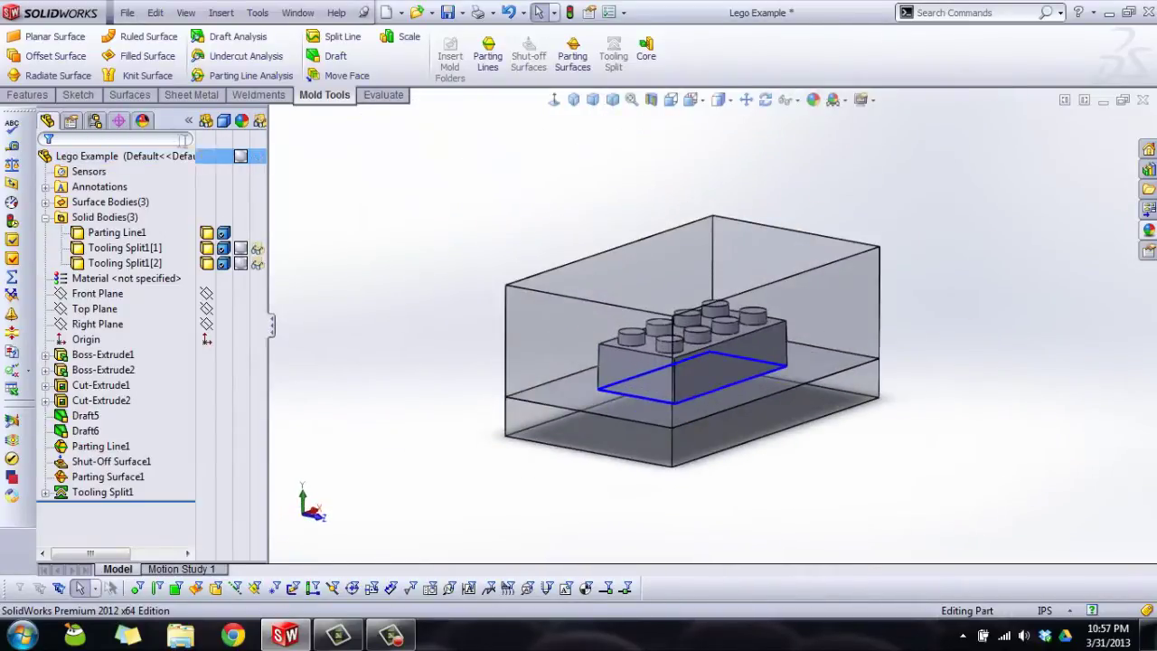
click(95, 121)
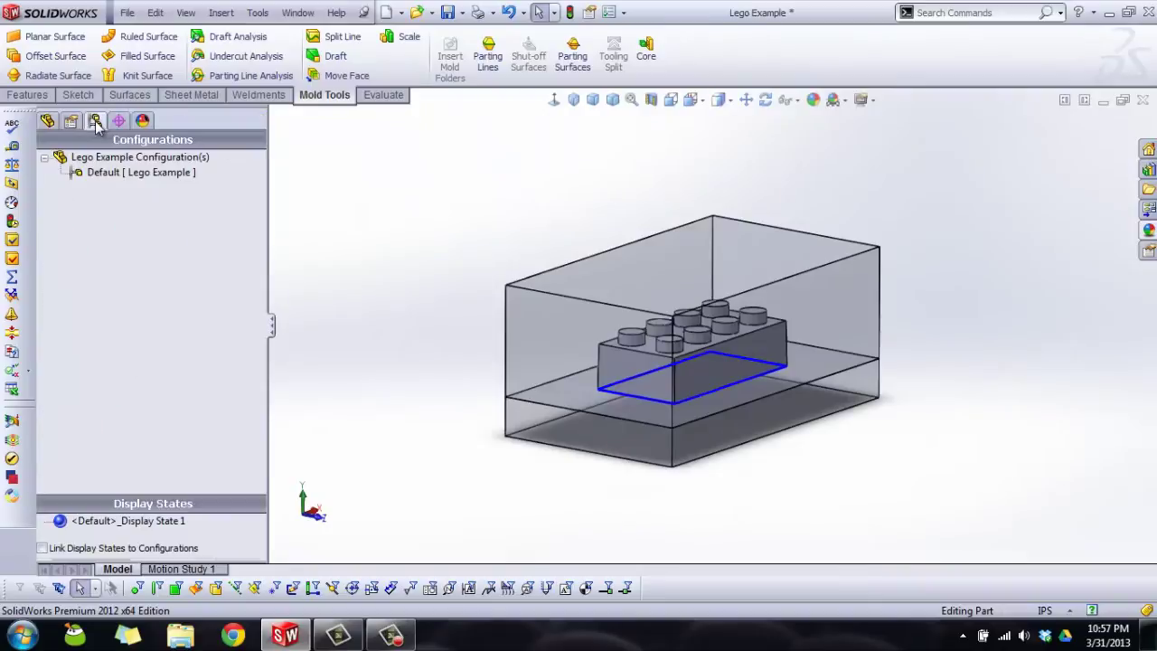
click(99, 173)
right_click(104, 175)
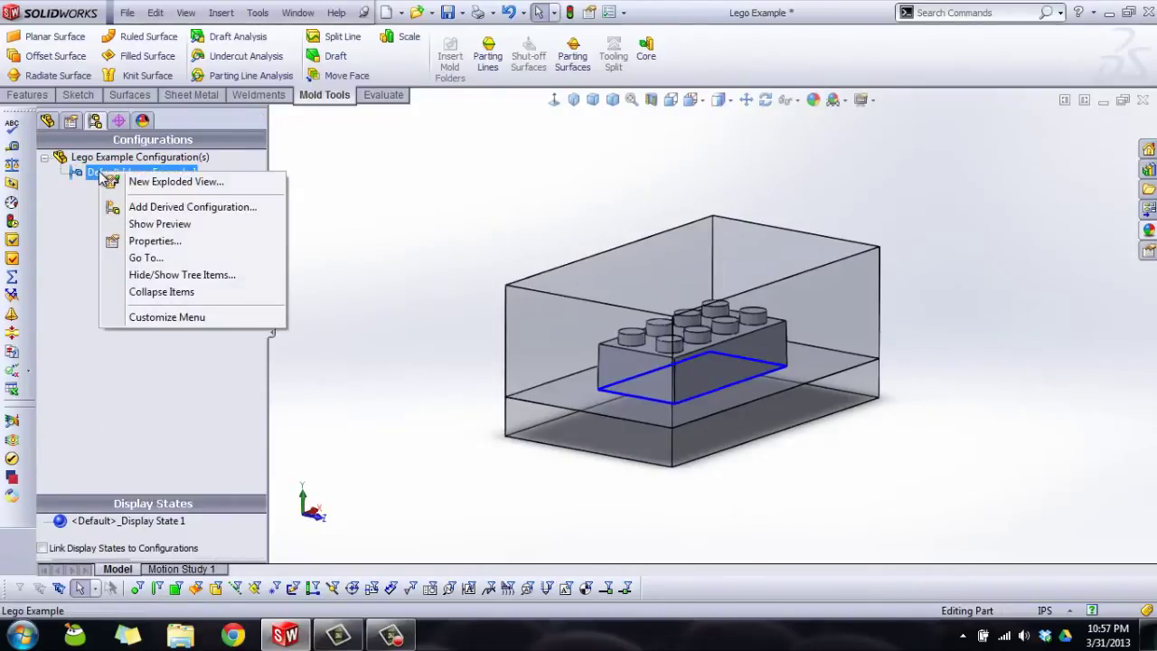
click(36, 96)
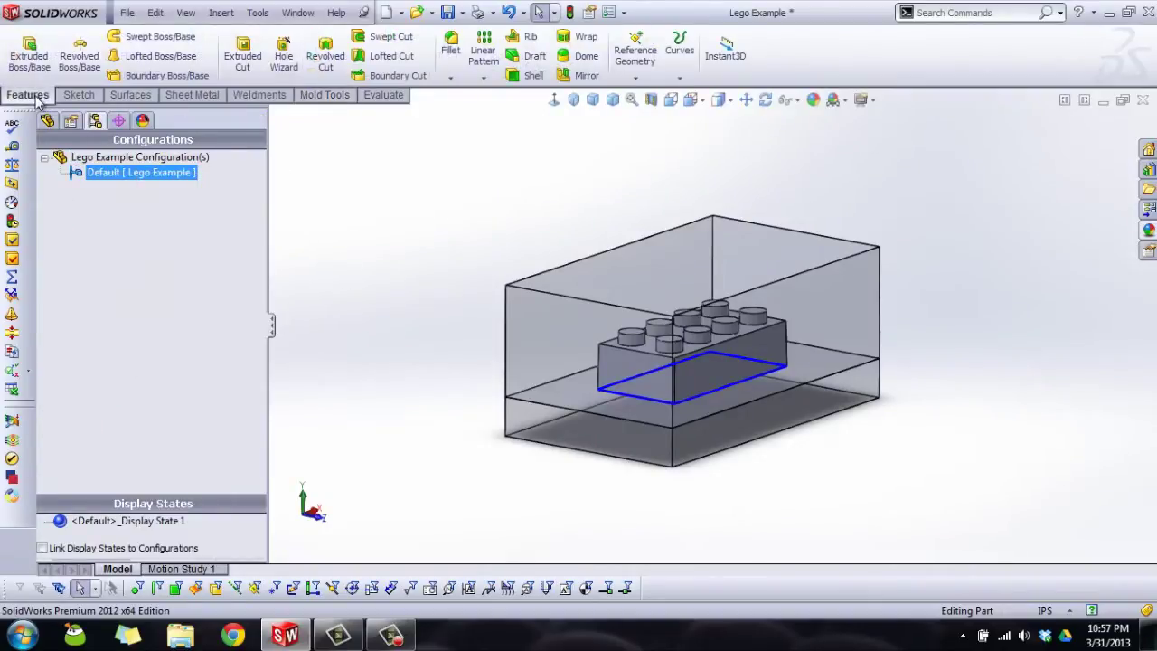
click(591, 165)
text(xplot)
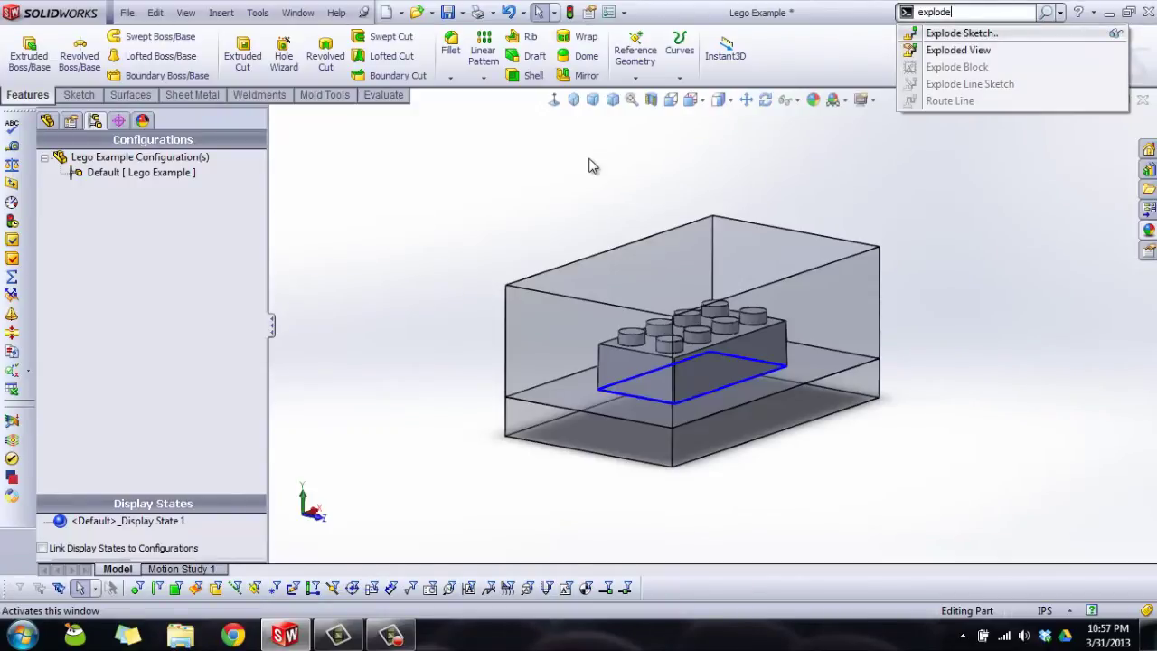
click(593, 165)
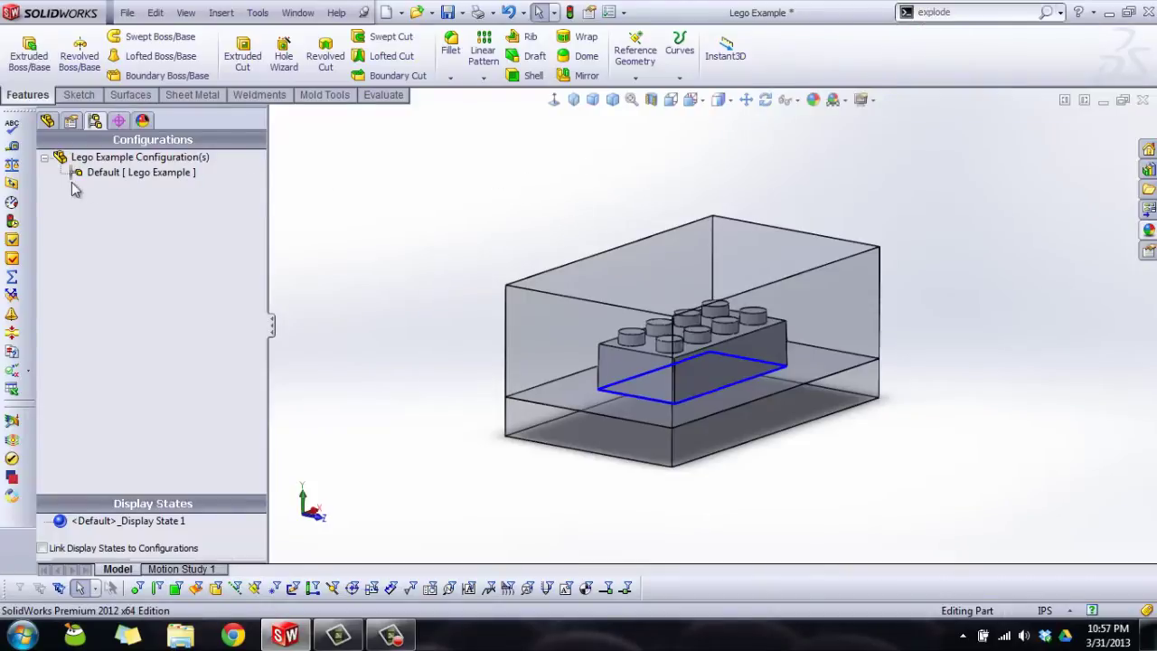
Step: Move the upper tooling split block up about 1.87 in along Y with Move/Copy Body
click(48, 124)
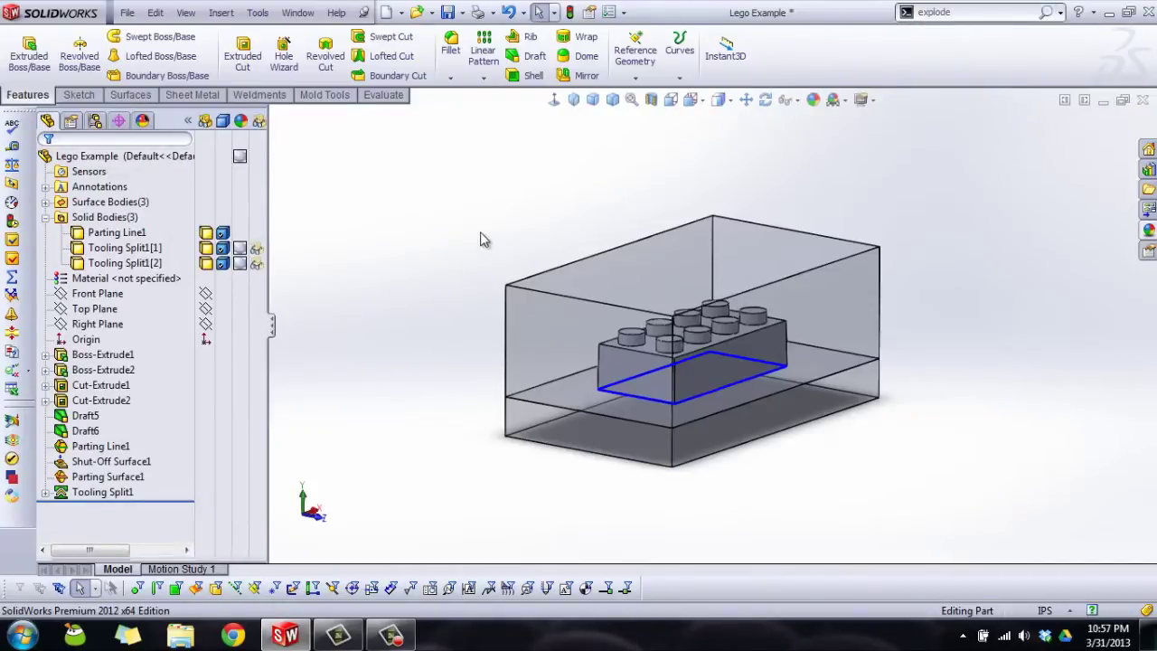
click(221, 12)
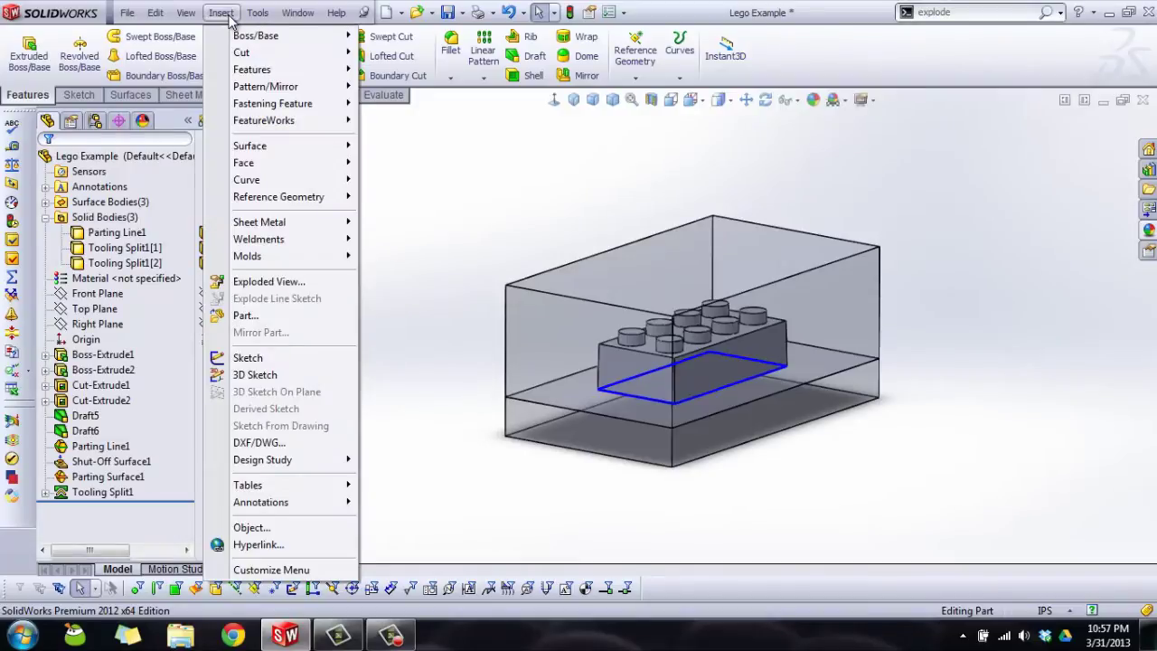
mouse_move(277, 75)
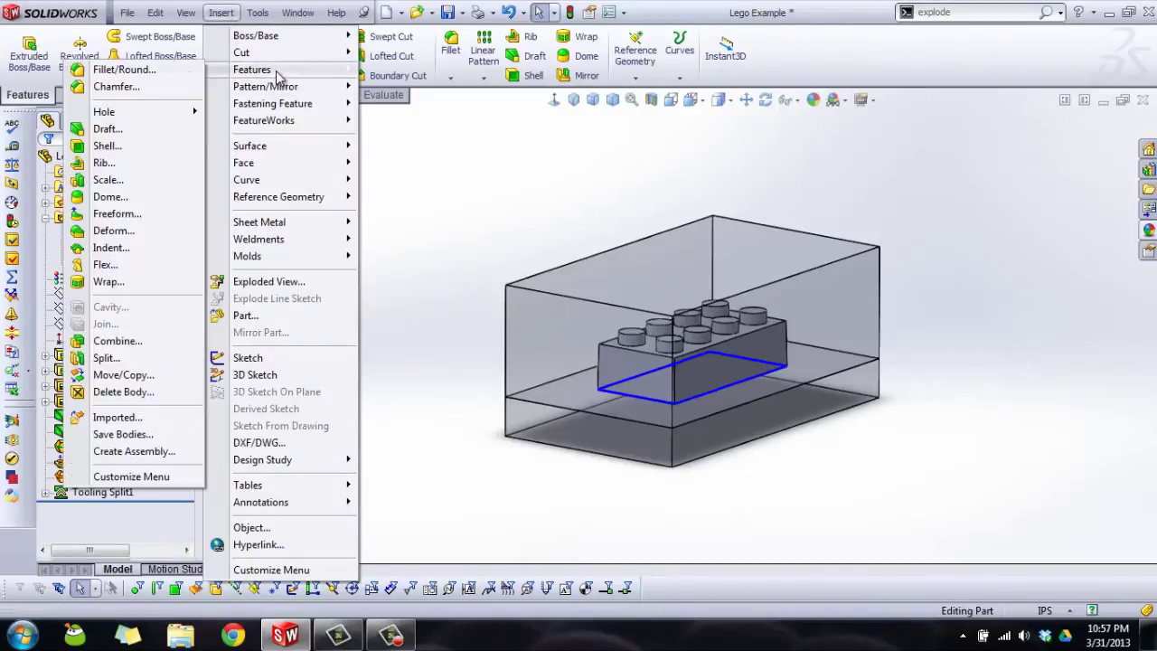
click(127, 374)
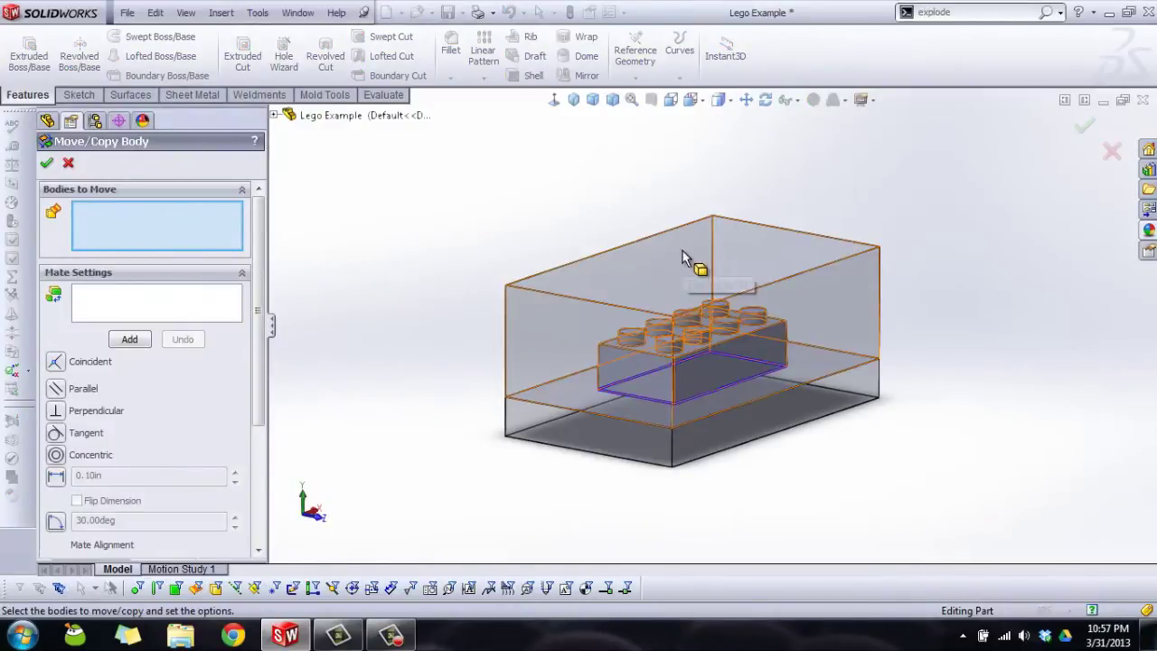
click(714, 247)
scroll(658, 239, up, 1)
scroll(651, 240, down, 1)
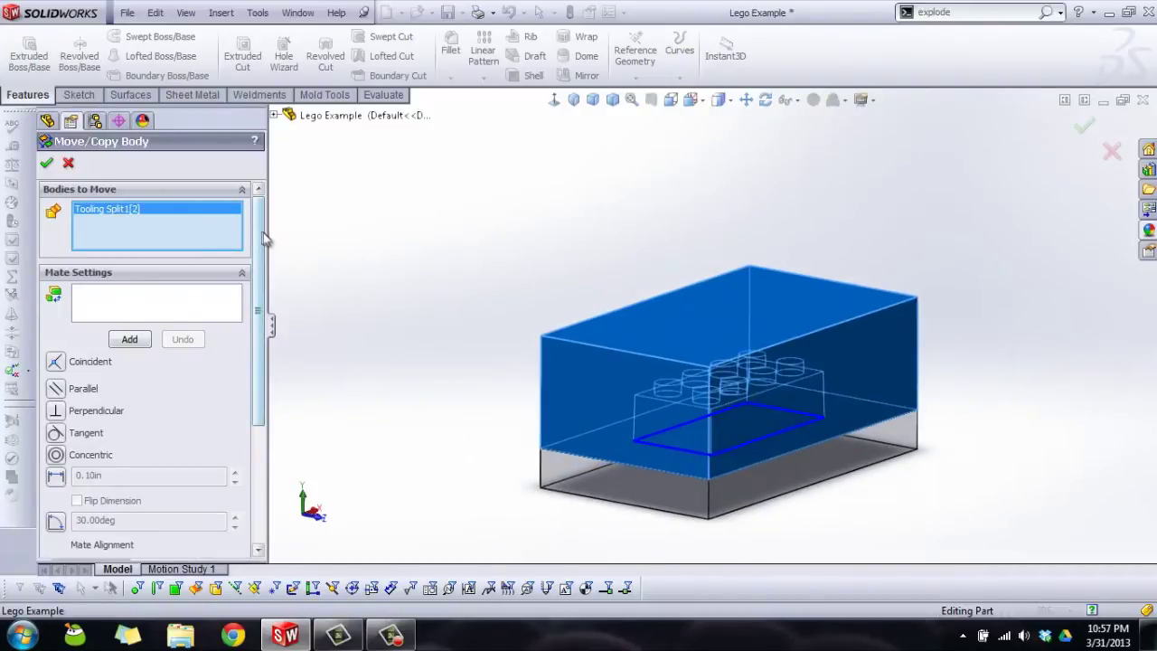
scroll(246, 362, down, 5)
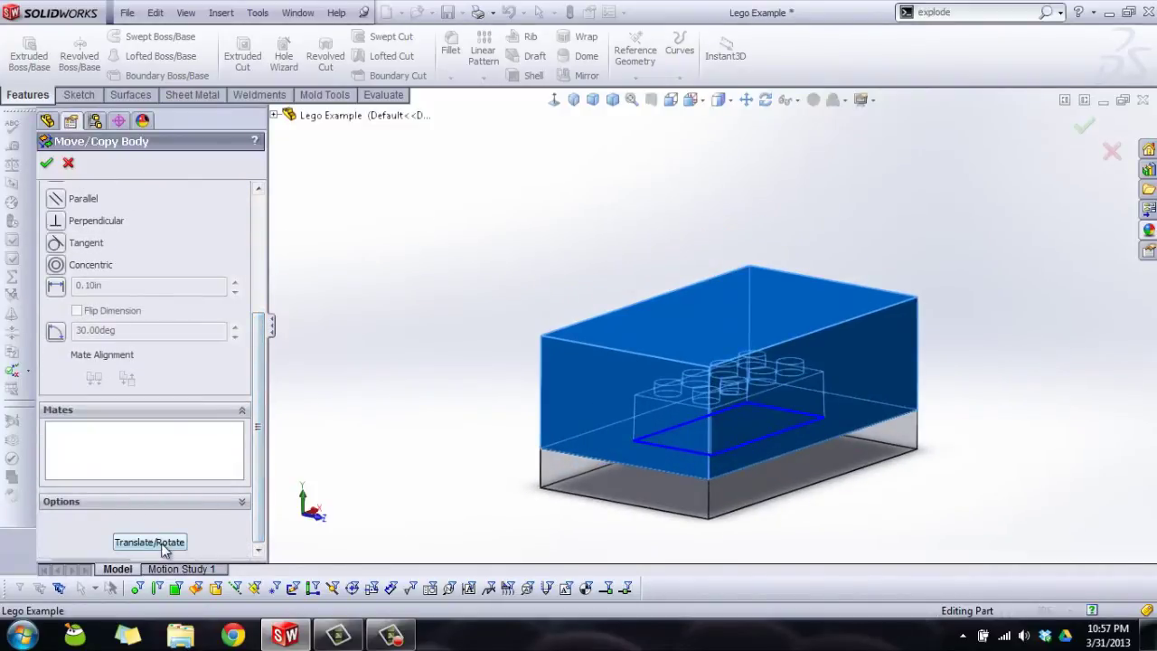
click(154, 542)
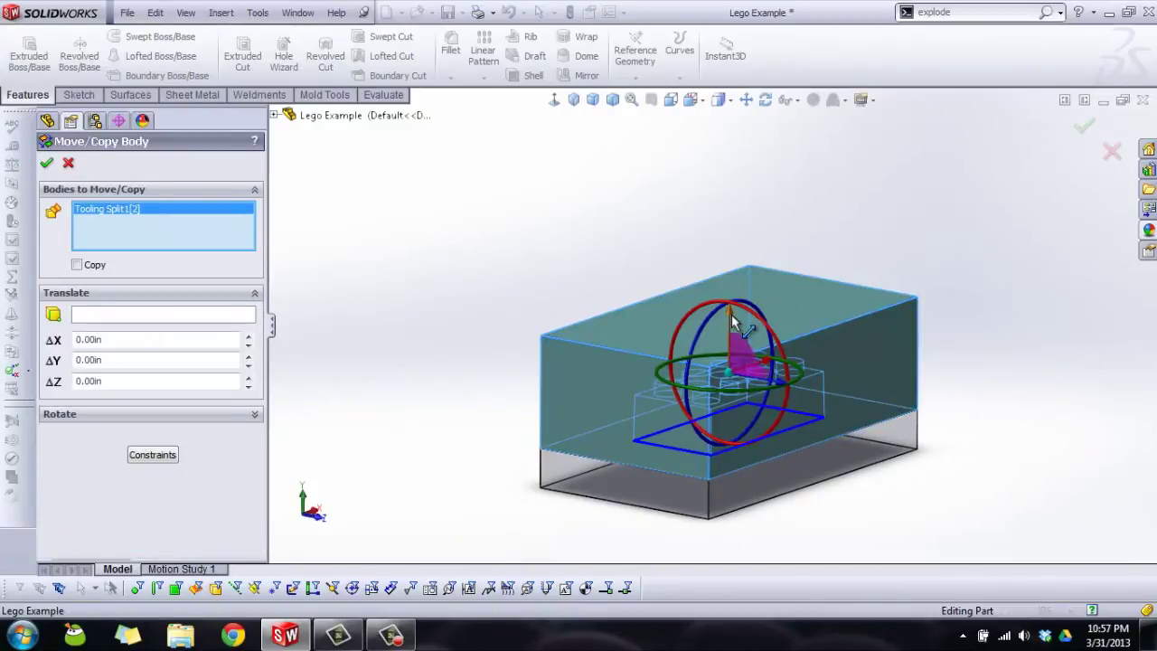
drag(731, 313, 730, 145)
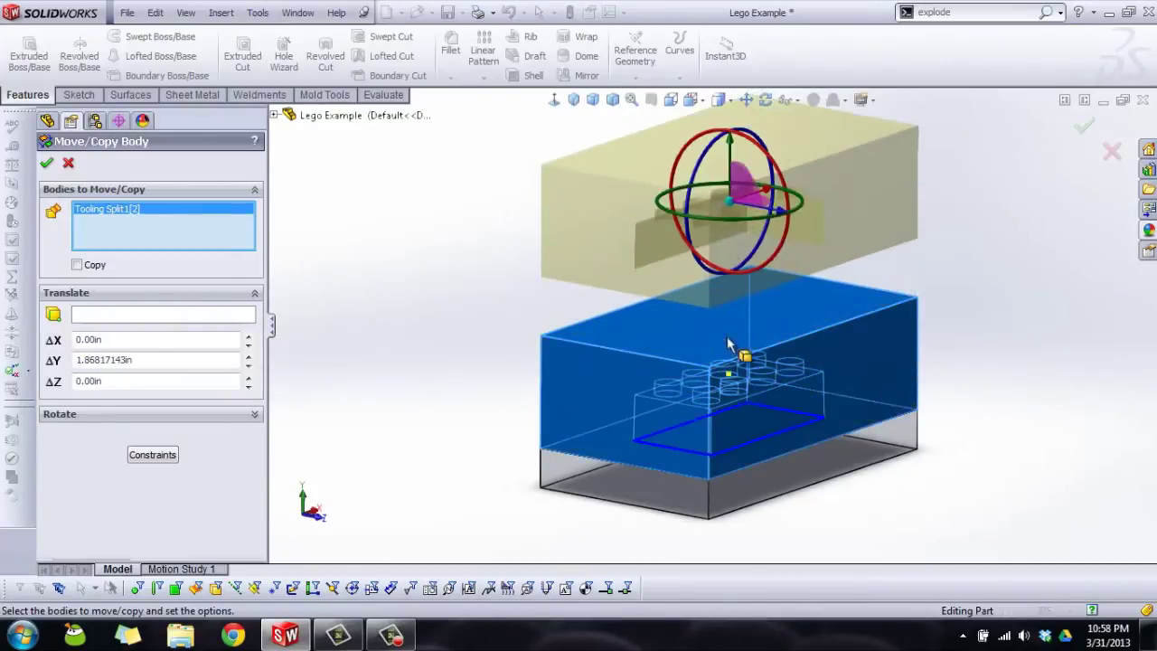
click(47, 164)
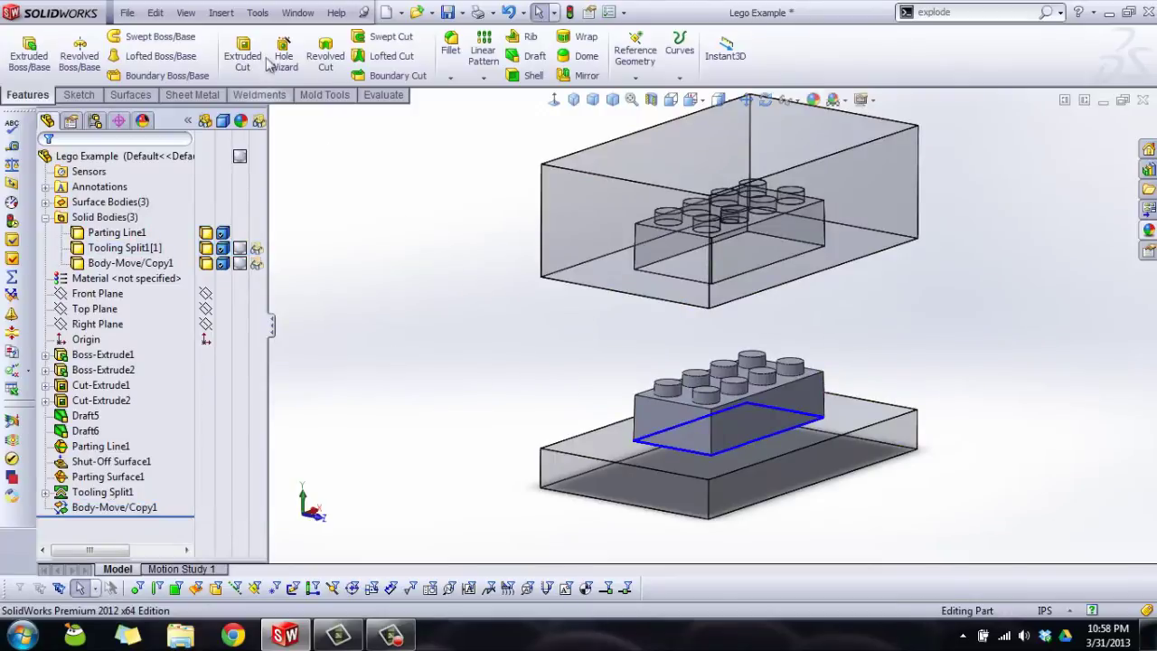
Step: Move the lower tooling split block down about 0.64 in along Y with Move/Copy Body
click(222, 13)
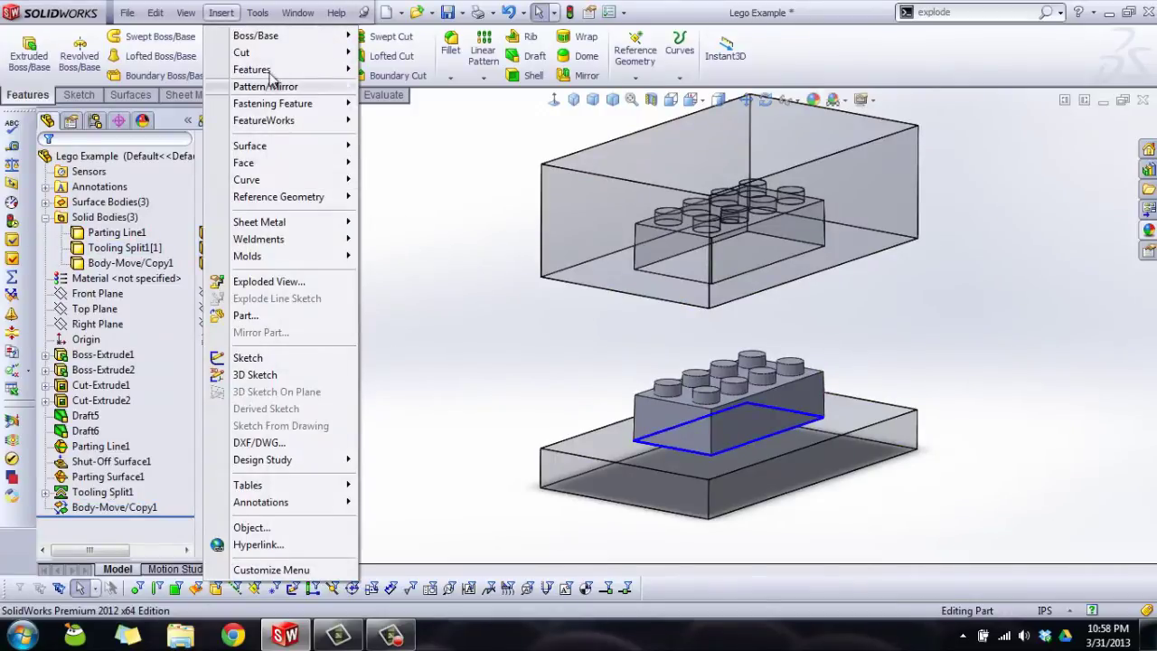
click(127, 375)
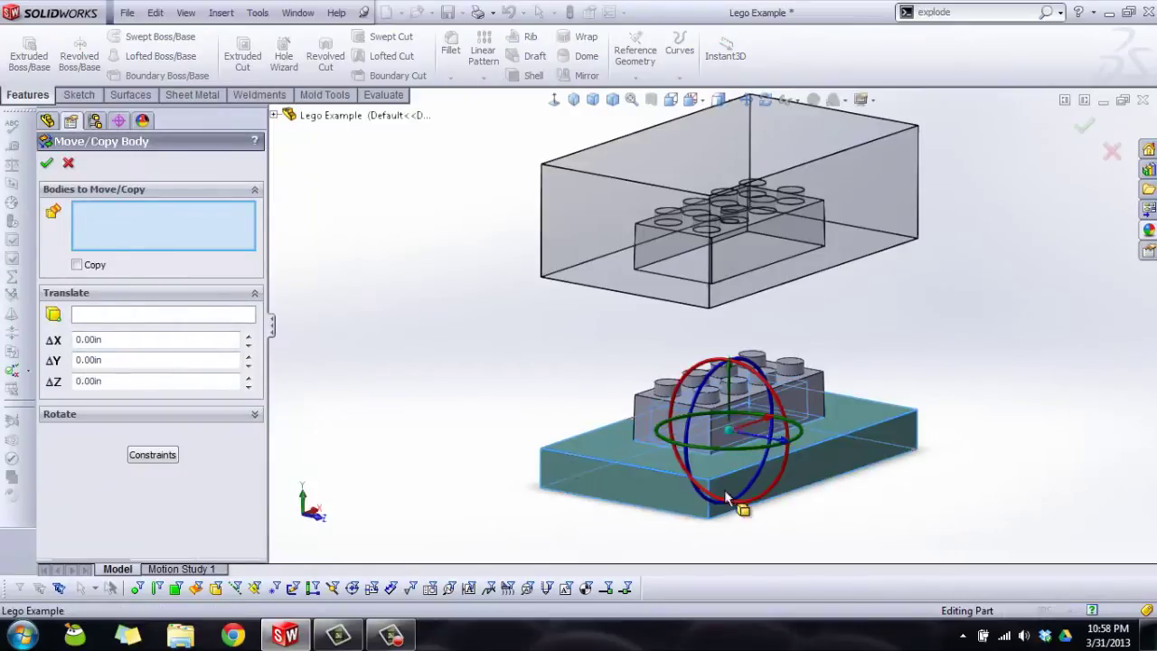
click(734, 432)
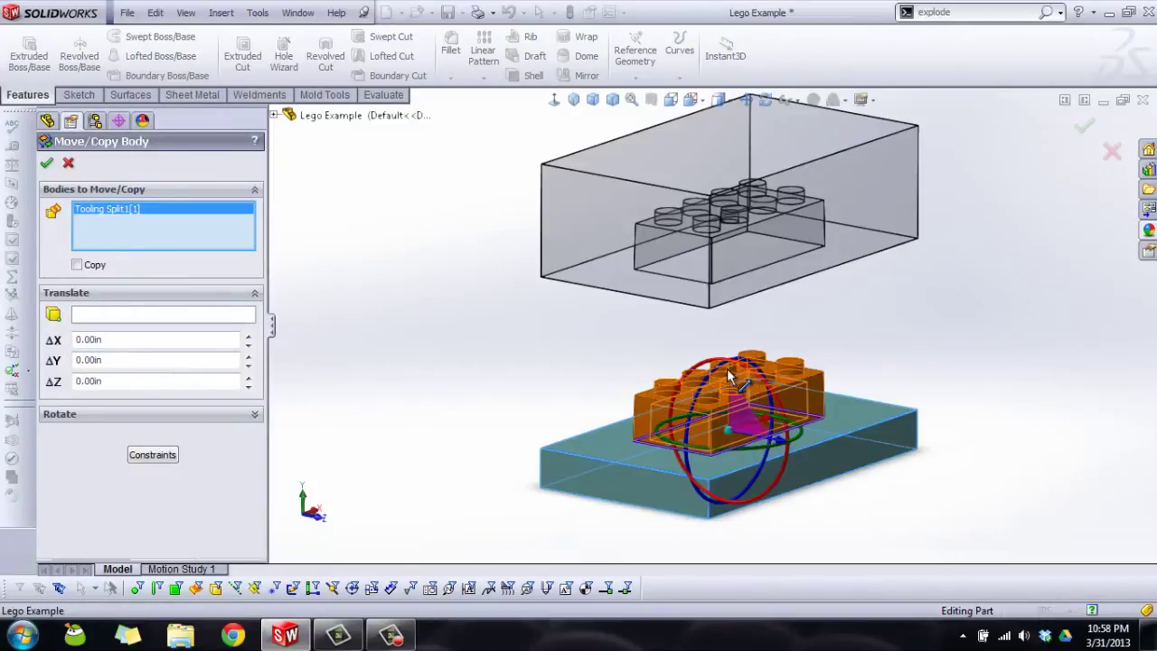
drag(729, 371, 728, 431)
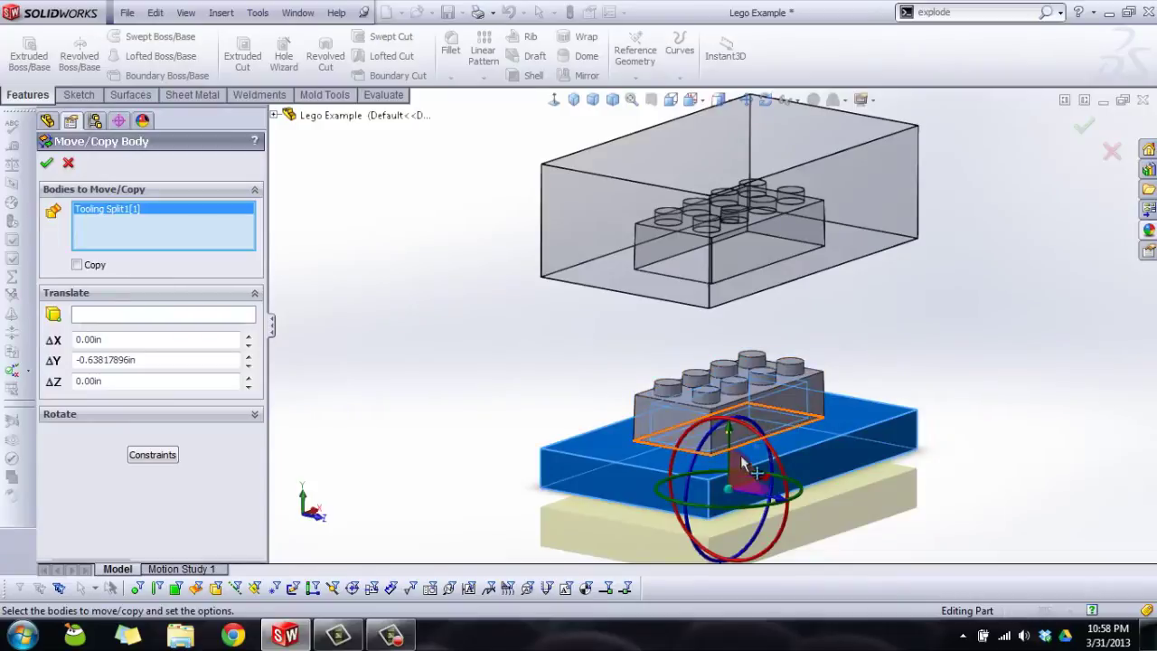
scroll(762, 445, down, 4)
scroll(762, 439, up, 5)
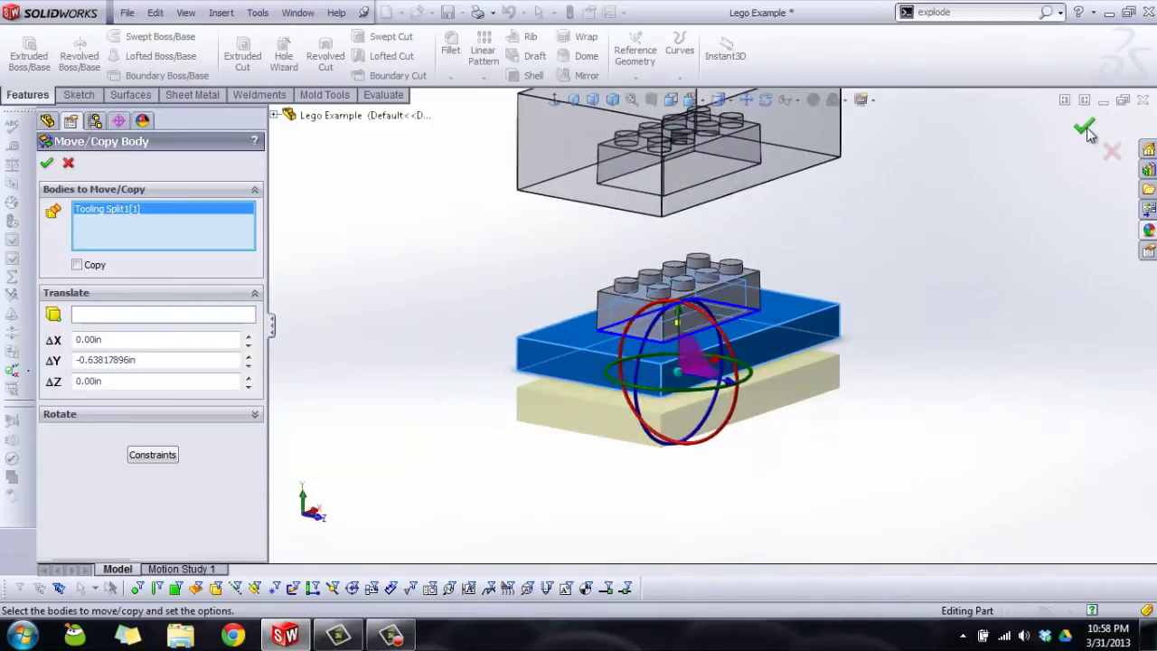
click(1085, 127)
Step: Turn off the transparency of both moved mold block bodies
middle_drag(452, 338, 434, 323)
scroll(663, 408, down, 2)
scroll(669, 400, down, 4)
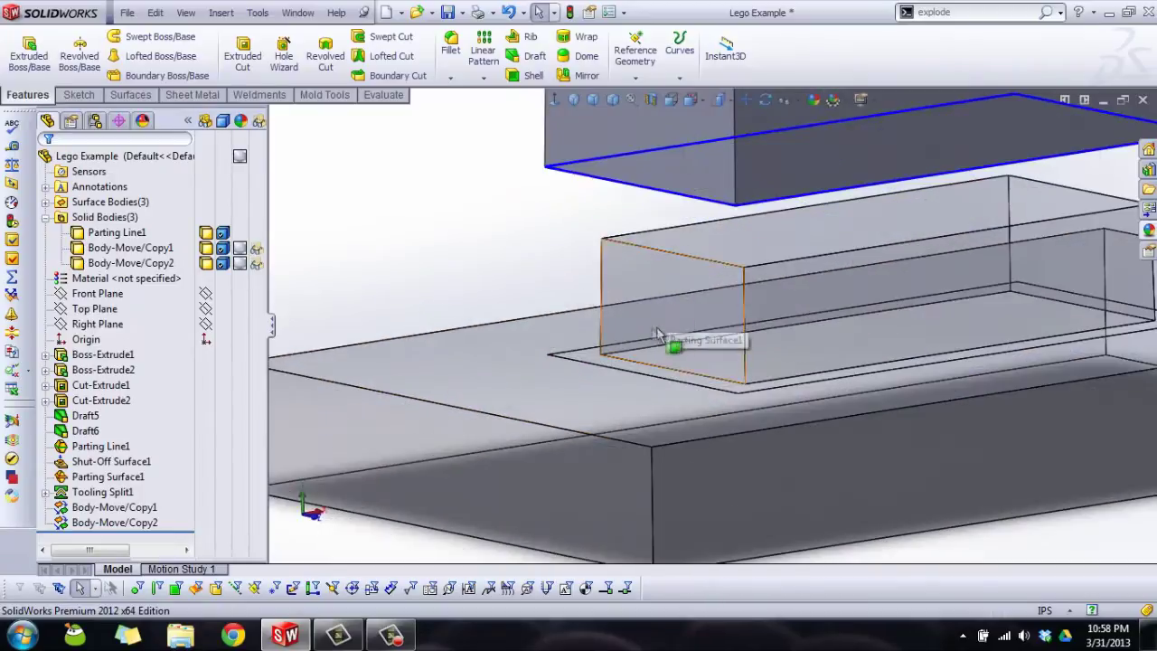
scroll(309, 307, up, 3)
click(258, 250)
click(259, 261)
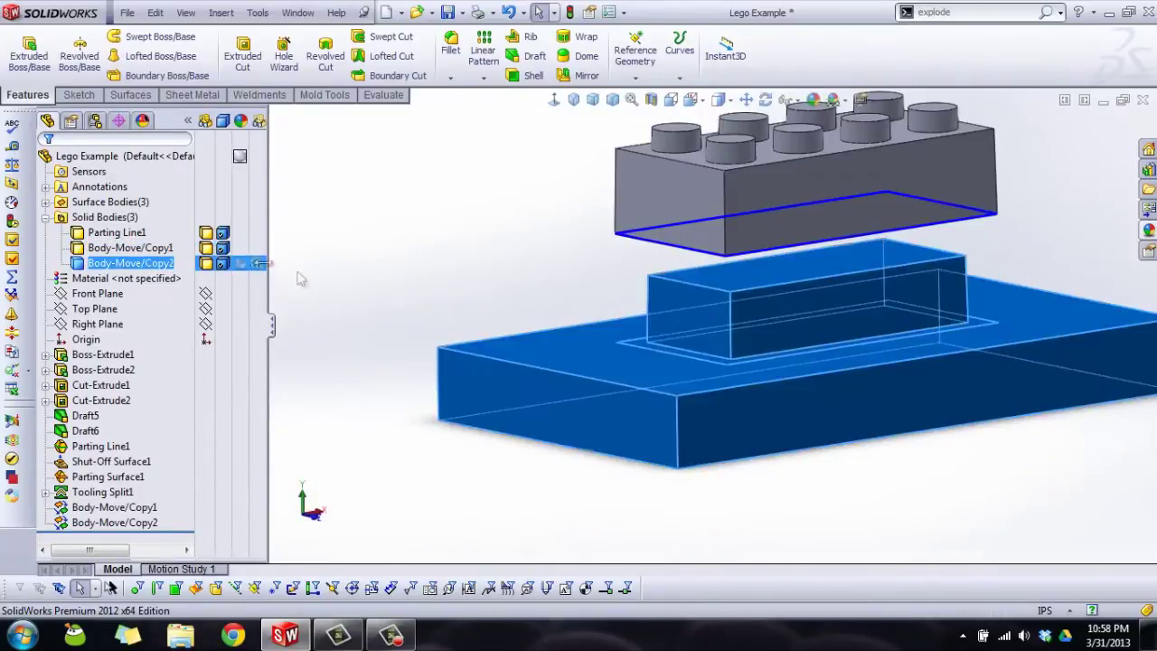
Step: Examine the separated mold blocks and the brick-shaped cavity in the underside of the upper block
scroll(534, 253, up, 4)
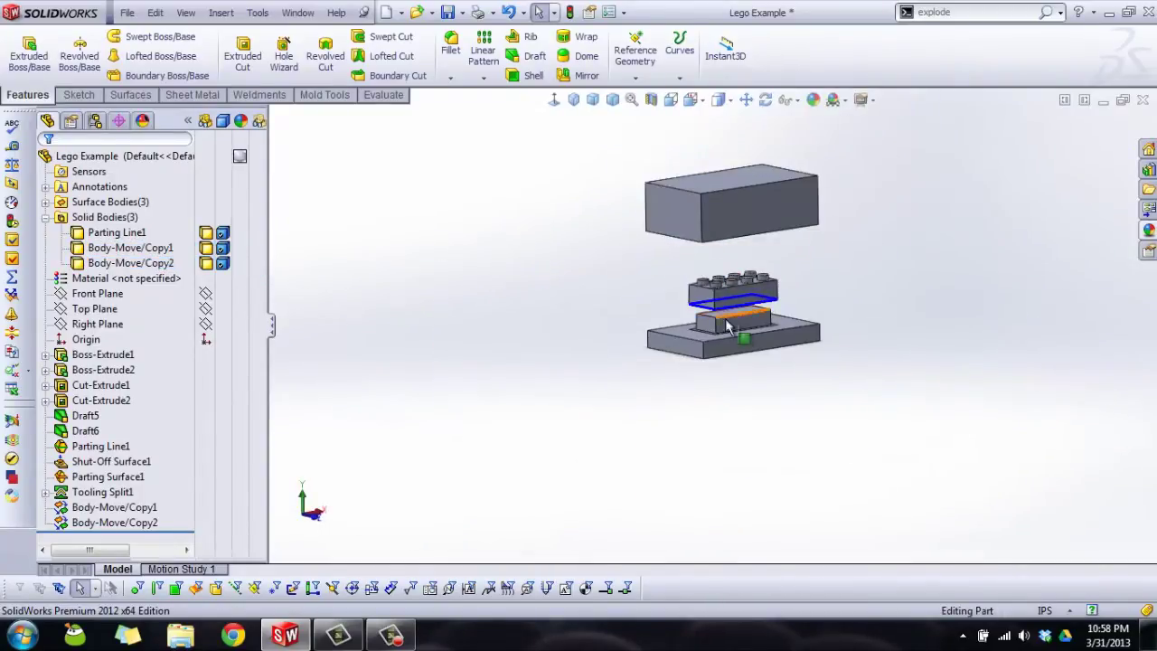
scroll(727, 325, down, 5)
click(764, 320)
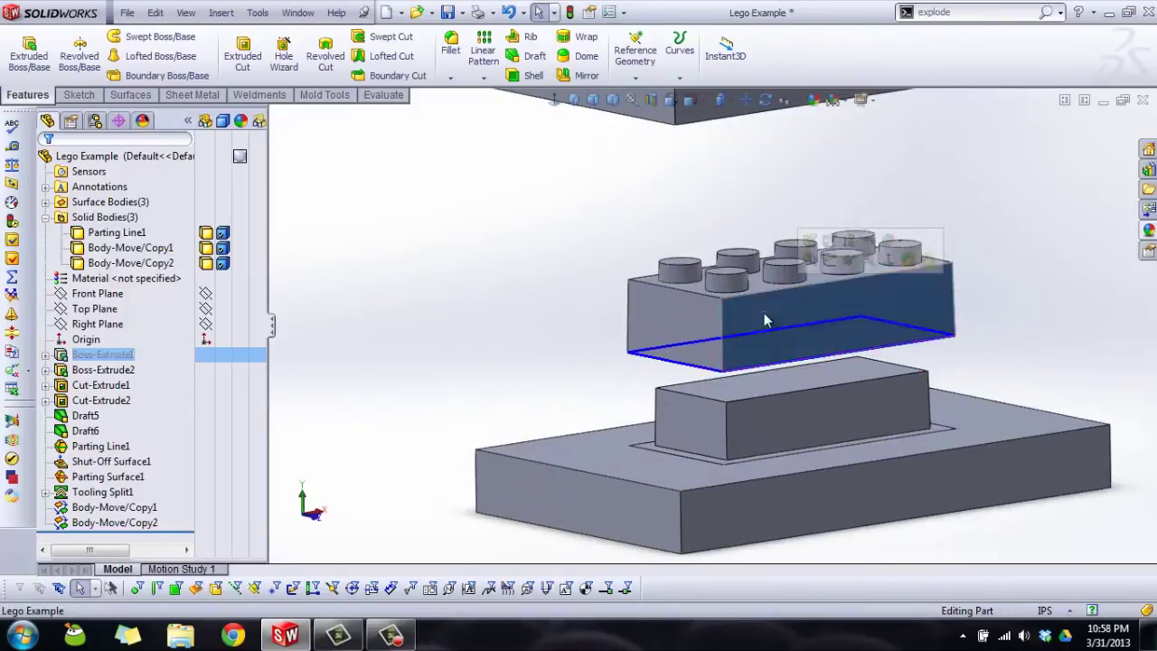
click(480, 286)
middle_drag(511, 361, 687, 317)
scroll(937, 279, down, 4)
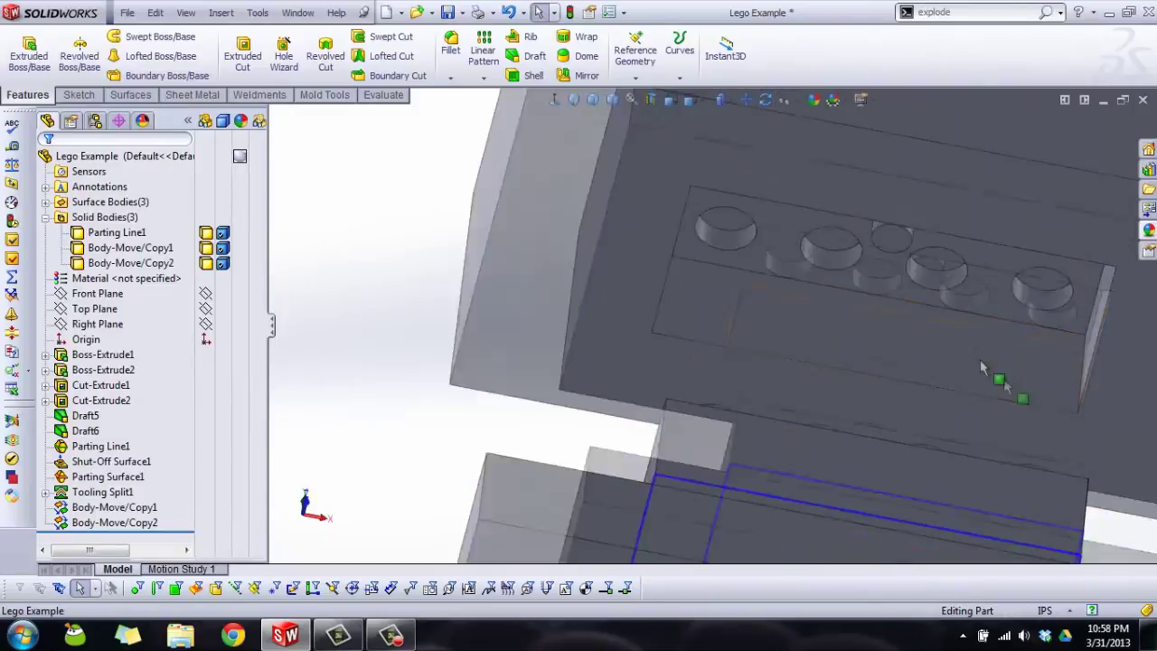
middle_drag(983, 367, 940, 425)
scroll(804, 348, up, 6)
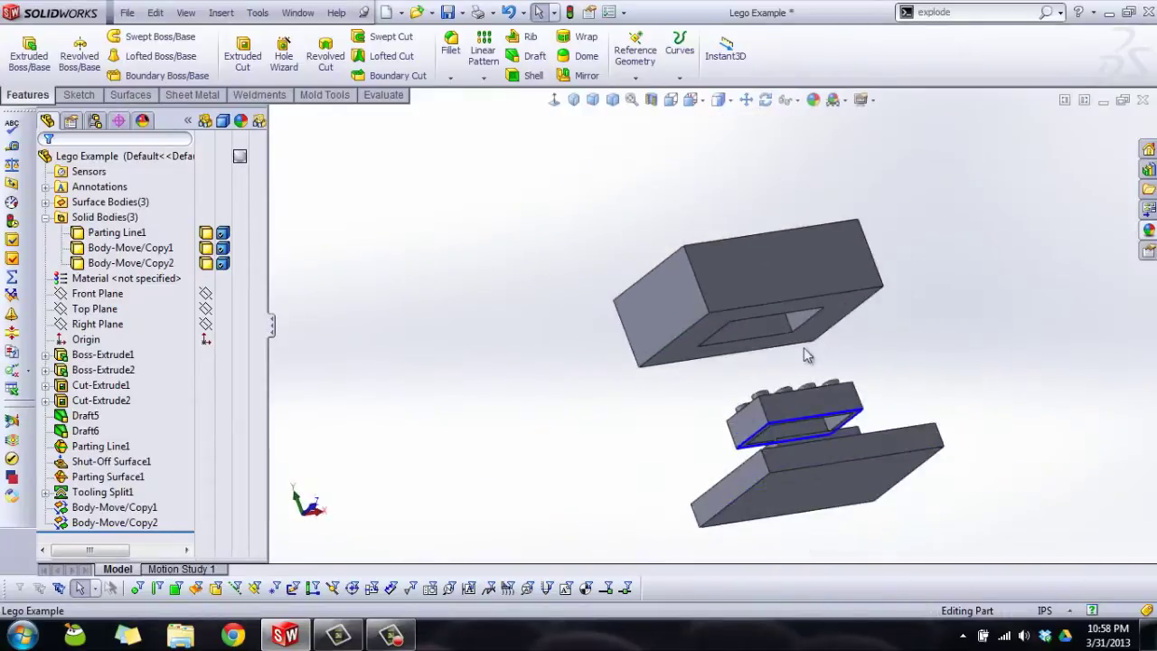
Step: Examine from above and from the side how the brick fits over the core on the lower block
scroll(804, 348, down, 4)
middle_drag(786, 339, 735, 472)
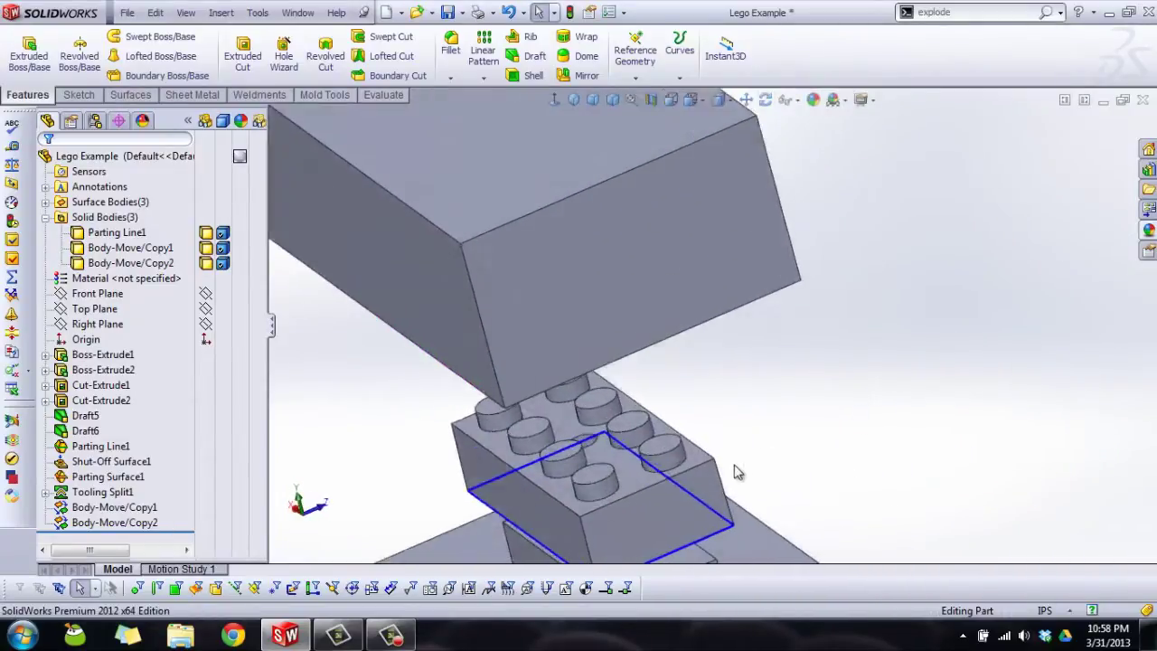
scroll(723, 434, up, 2)
scroll(633, 348, up, 3)
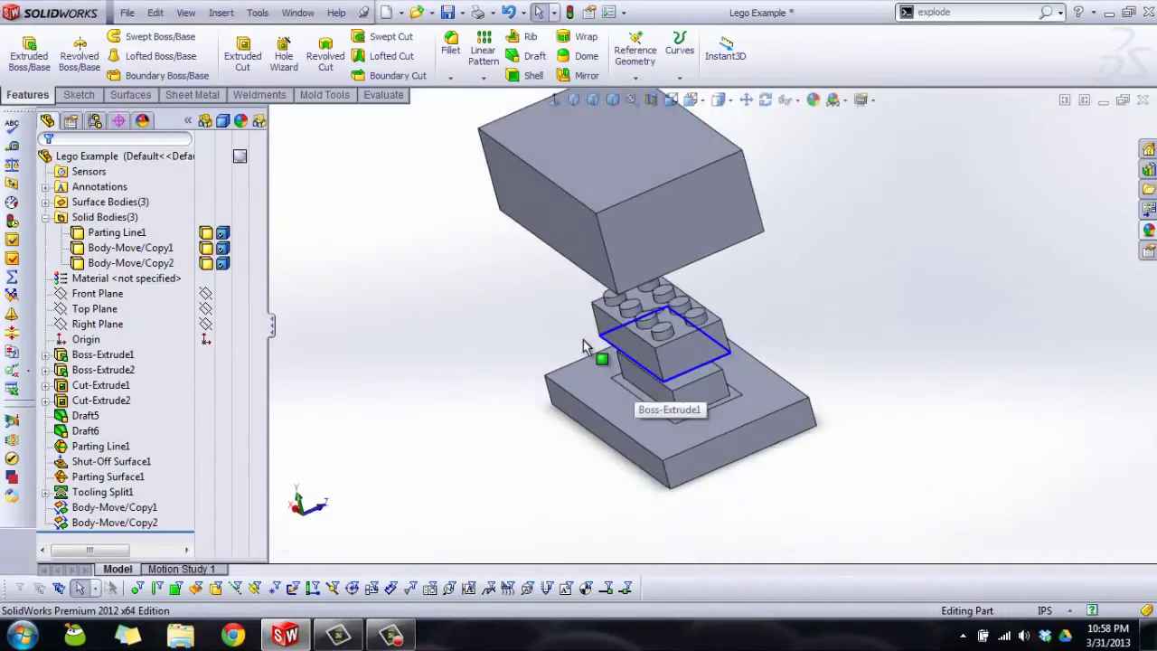
middle_drag(541, 360, 582, 374)
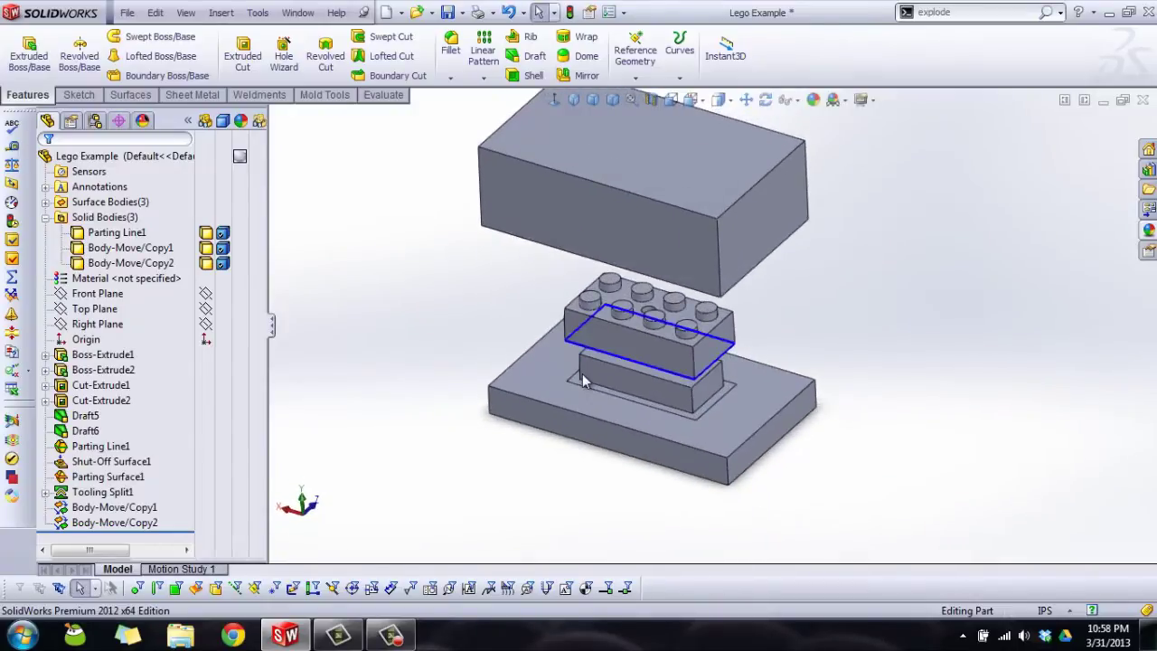
scroll(559, 315, down, 3)
scroll(561, 324, up, 1)
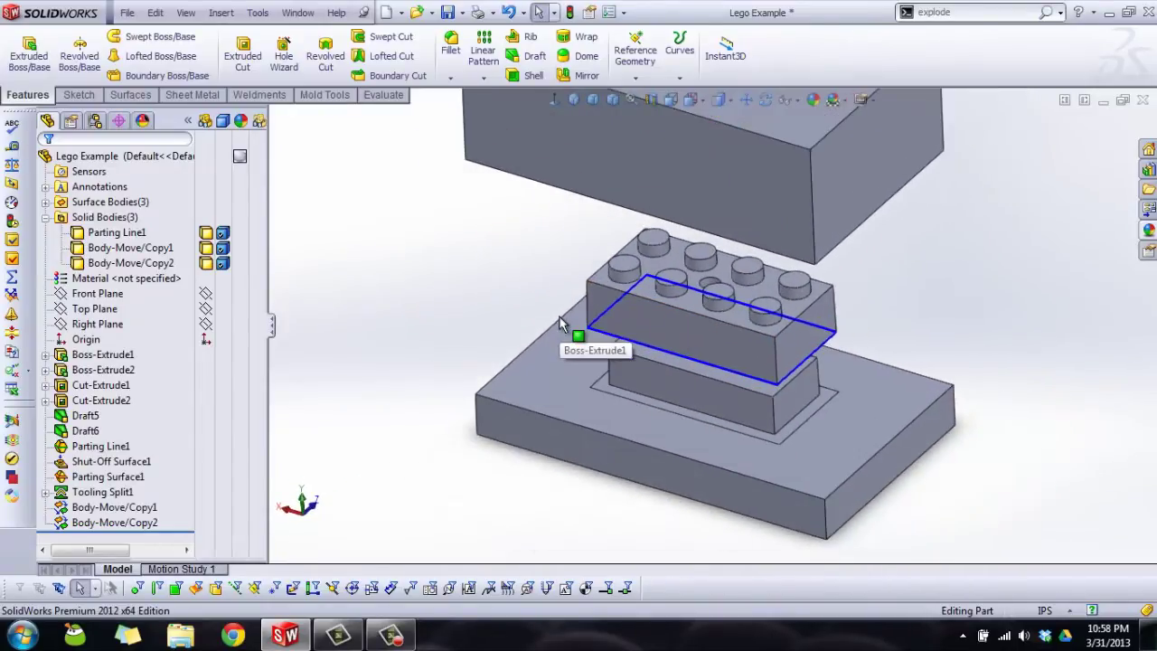
scroll(559, 321, down, 2)
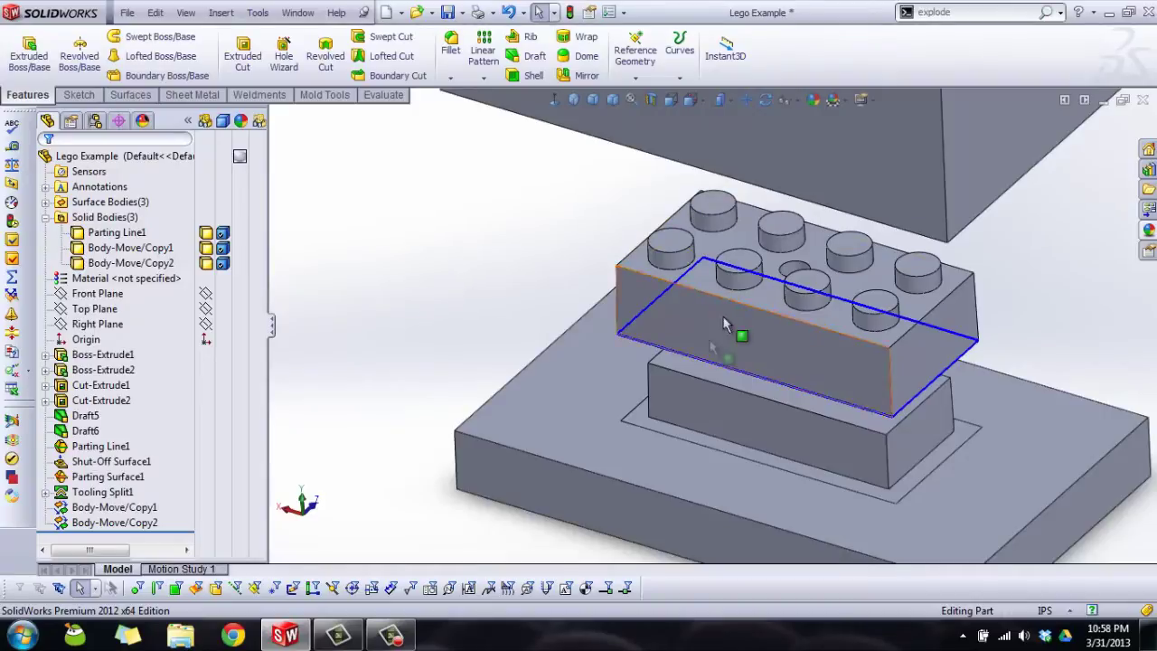
middle_drag(719, 418, 821, 482)
scroll(805, 377, up, 4)
scroll(821, 482, down, 1)
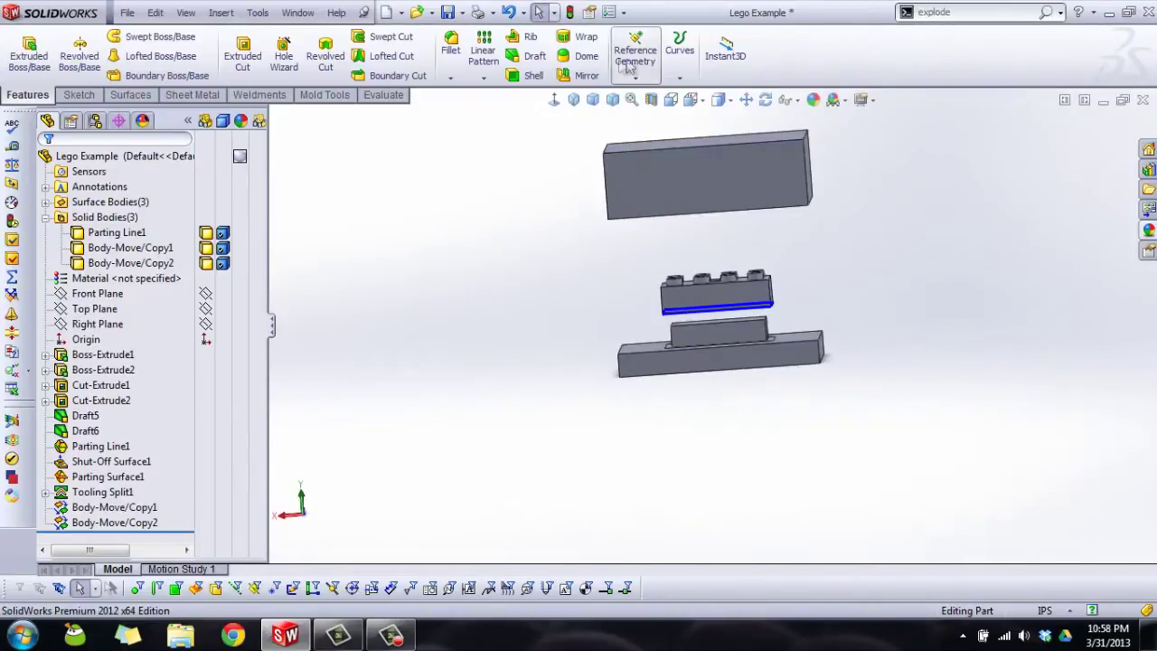
click(321, 95)
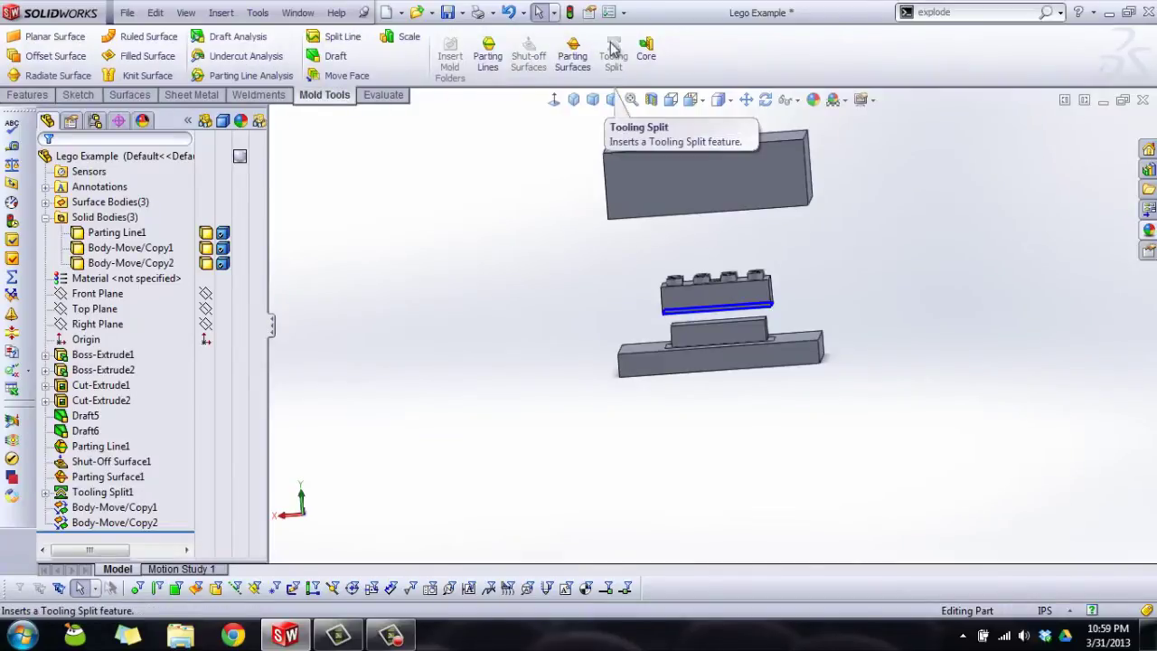
click(645, 58)
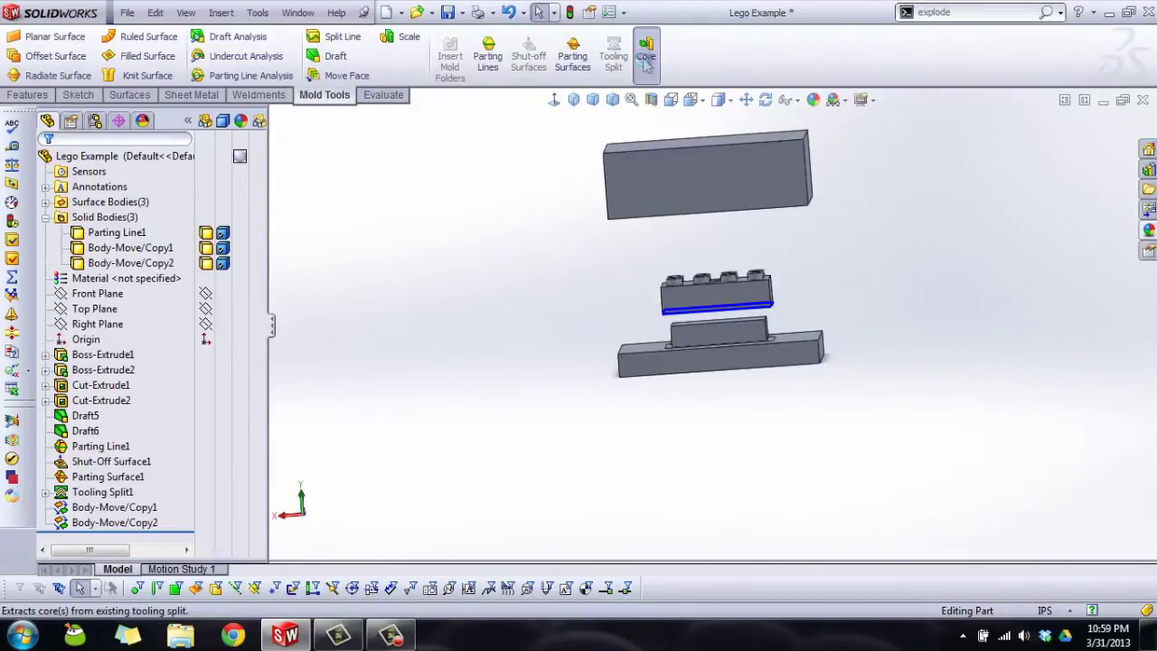
middle_drag(627, 304, 724, 339)
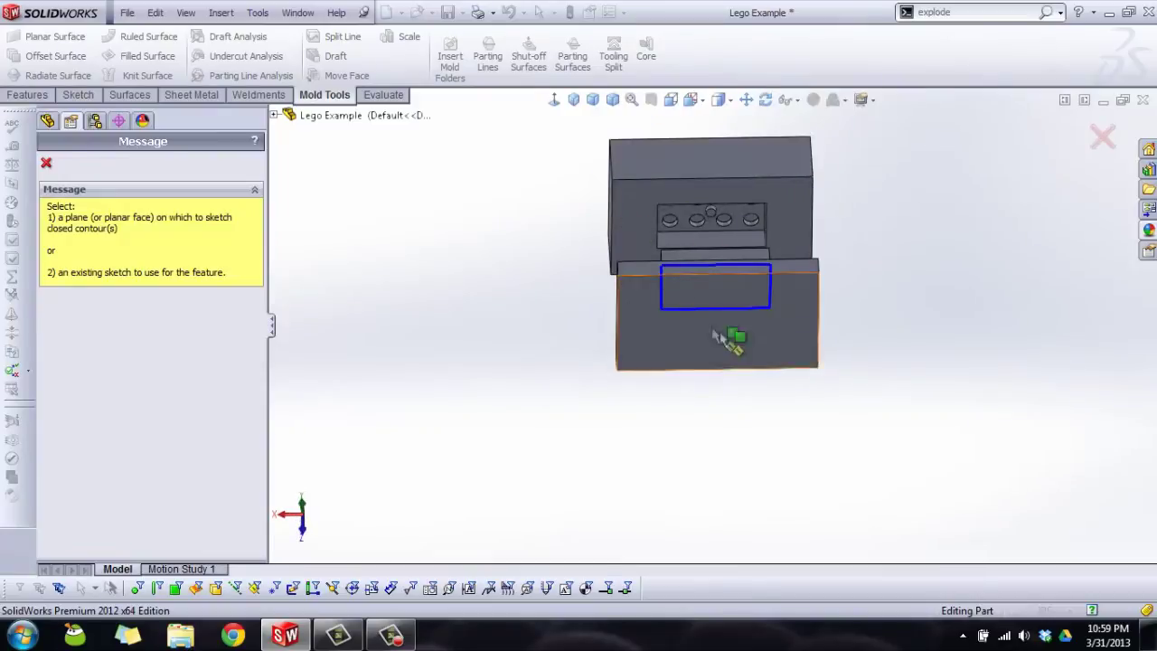
click(729, 341)
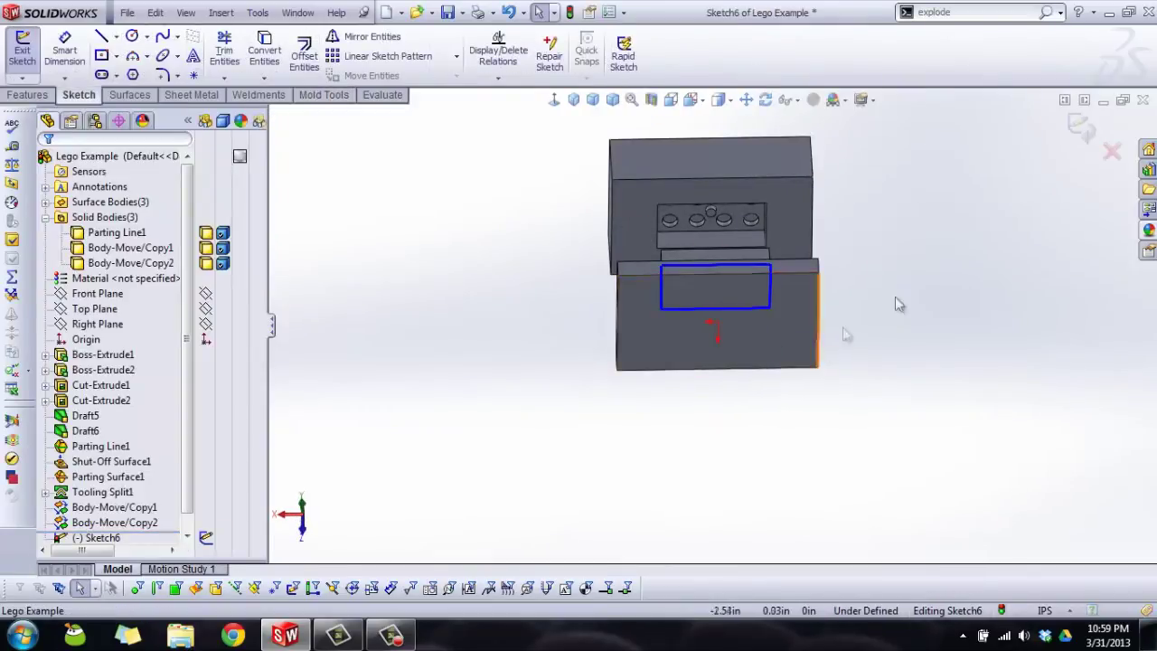
click(1111, 152)
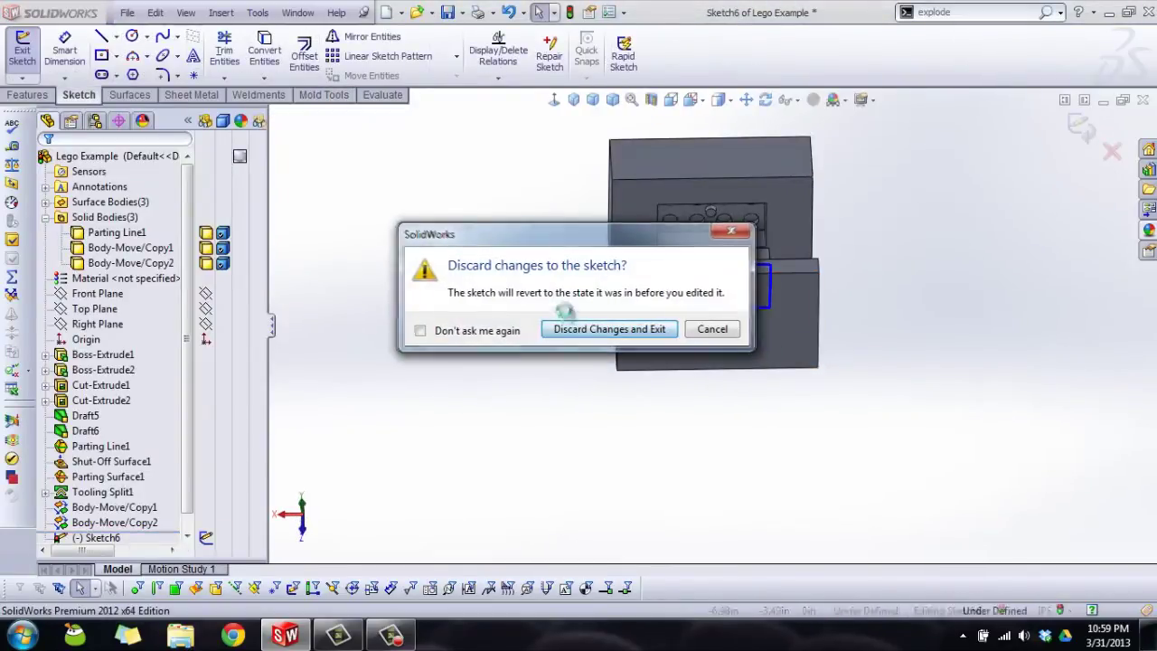
click(578, 327)
Step: Delete both Body-Move/Copy features so the mold blocks return to their tooling split positions
click(135, 523)
ctrl+click(123, 509)
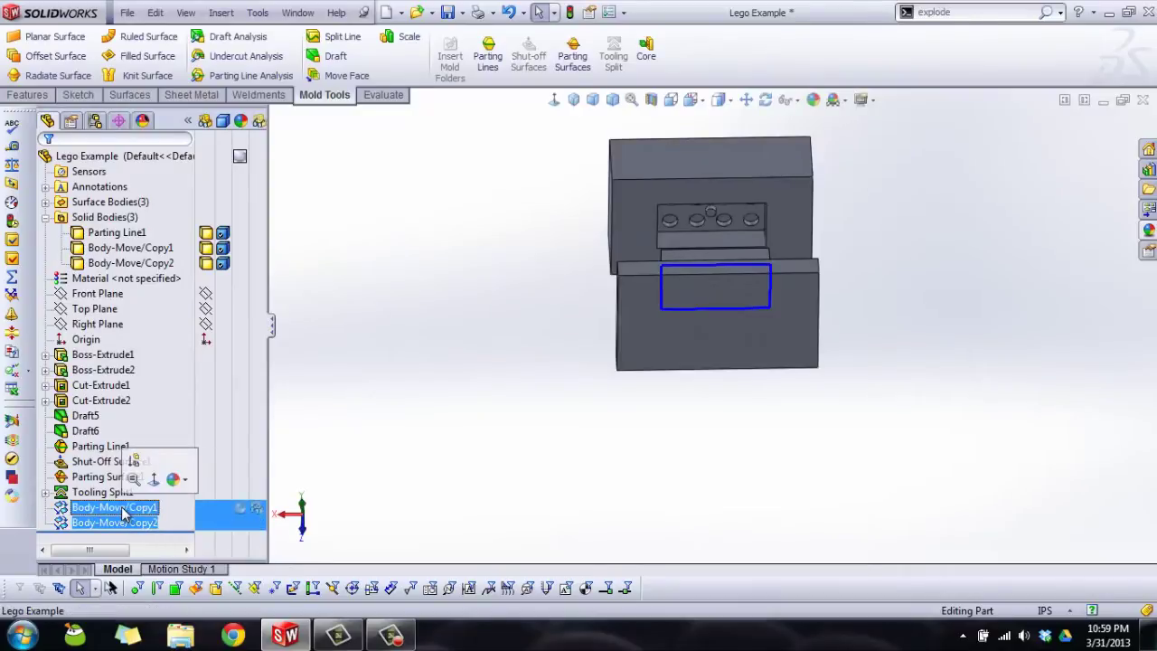
key(Delete)
key(Return)
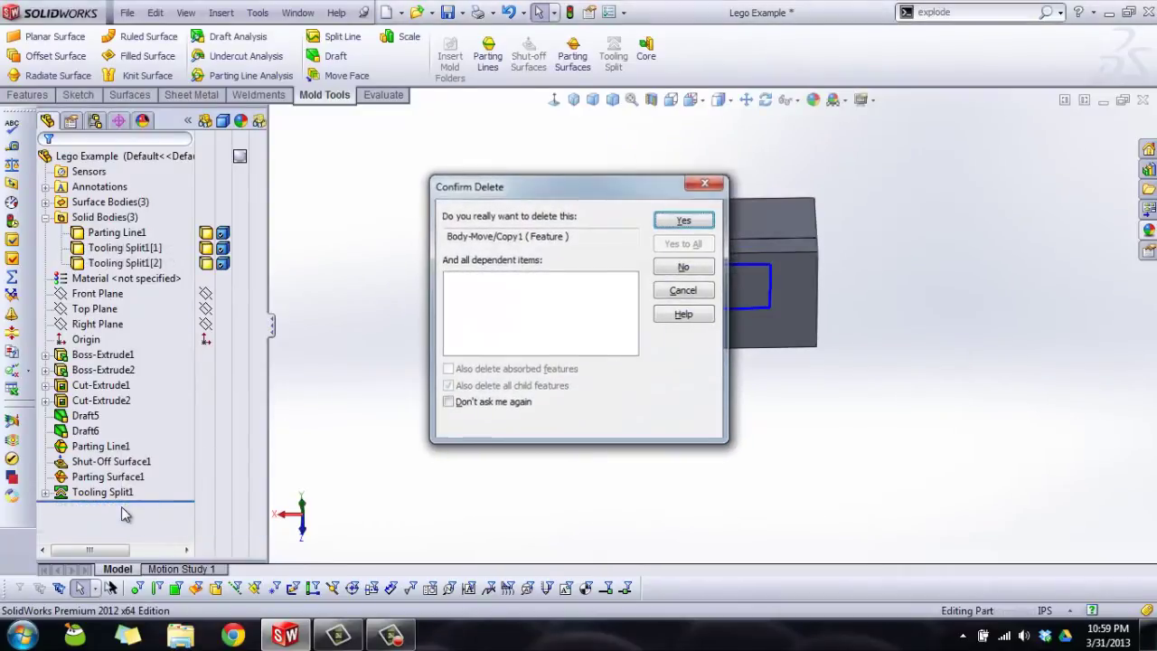
Step: Start a Core feature by opening a new sketch on the underside face of the lower mold block
middle_drag(520, 146, 553, 185)
click(645, 47)
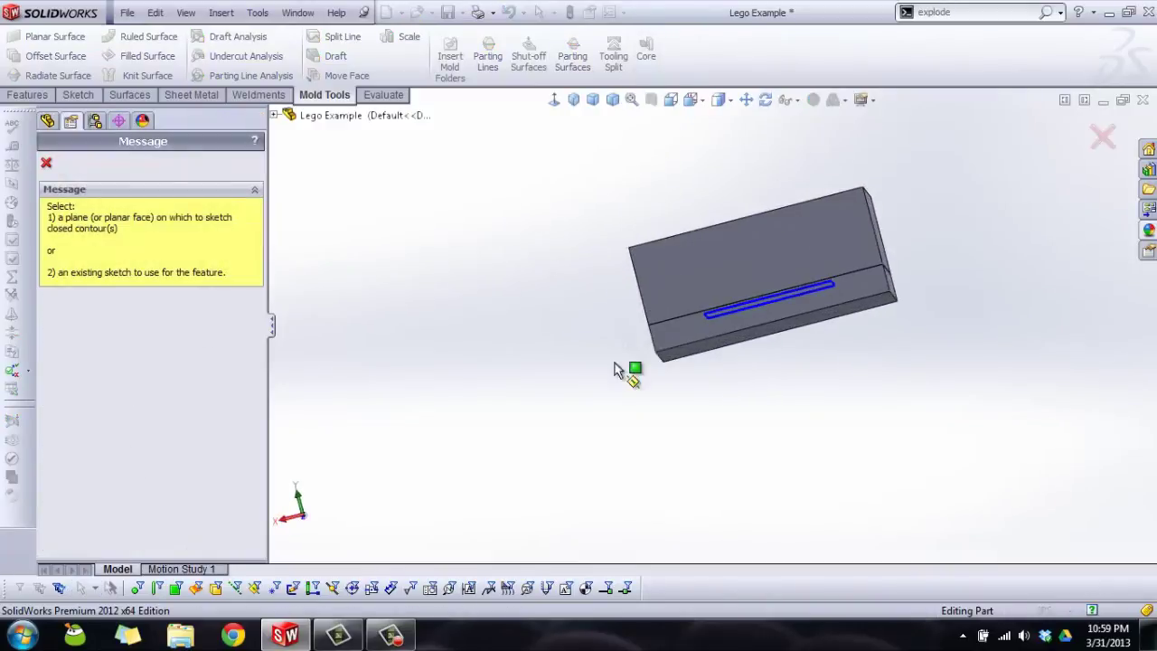
middle_drag(624, 398, 615, 255)
click(775, 315)
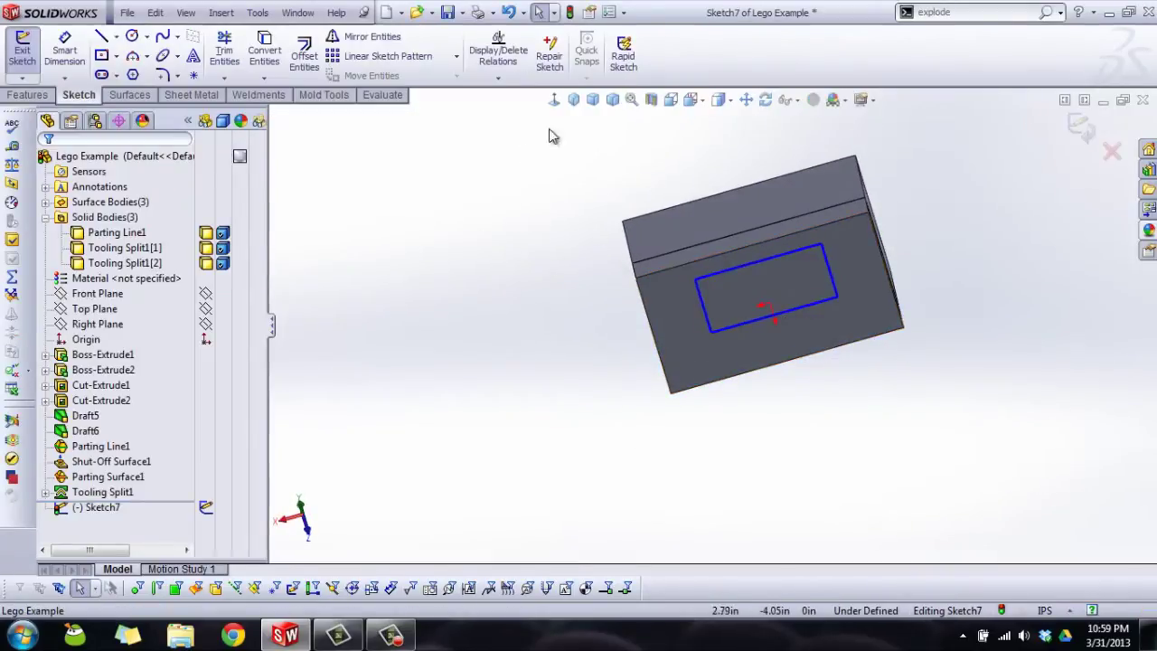
click(554, 99)
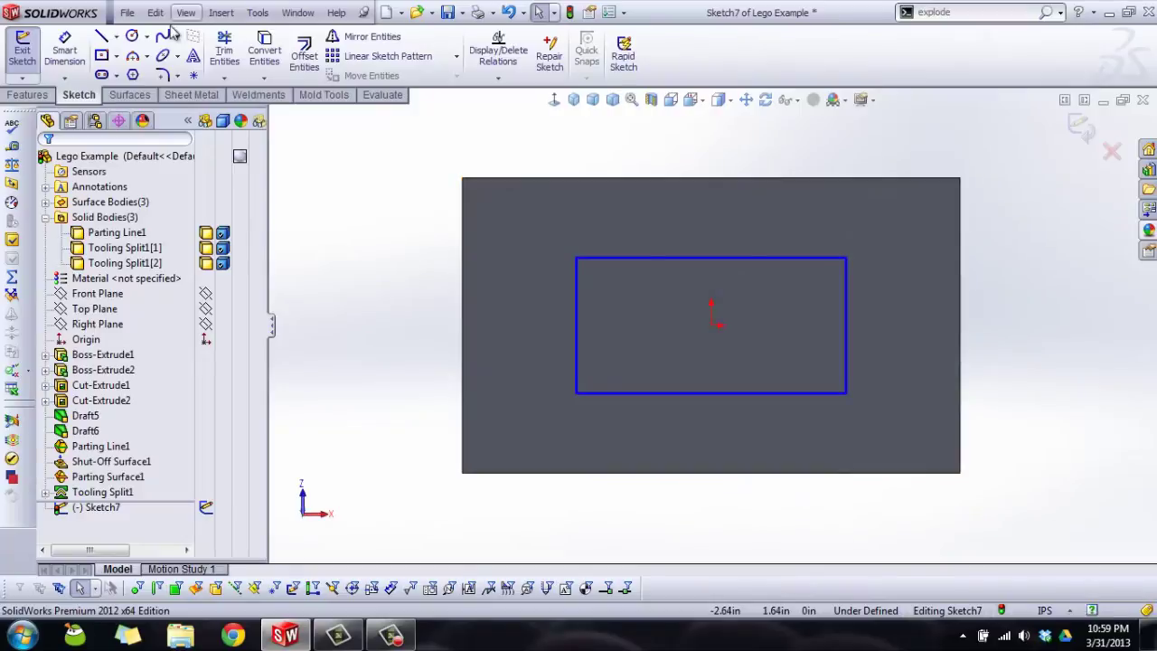
Step: Sketch two crossing diagonal lines that extend past both long edges of the lower block's underside face
click(103, 37)
click(571, 116)
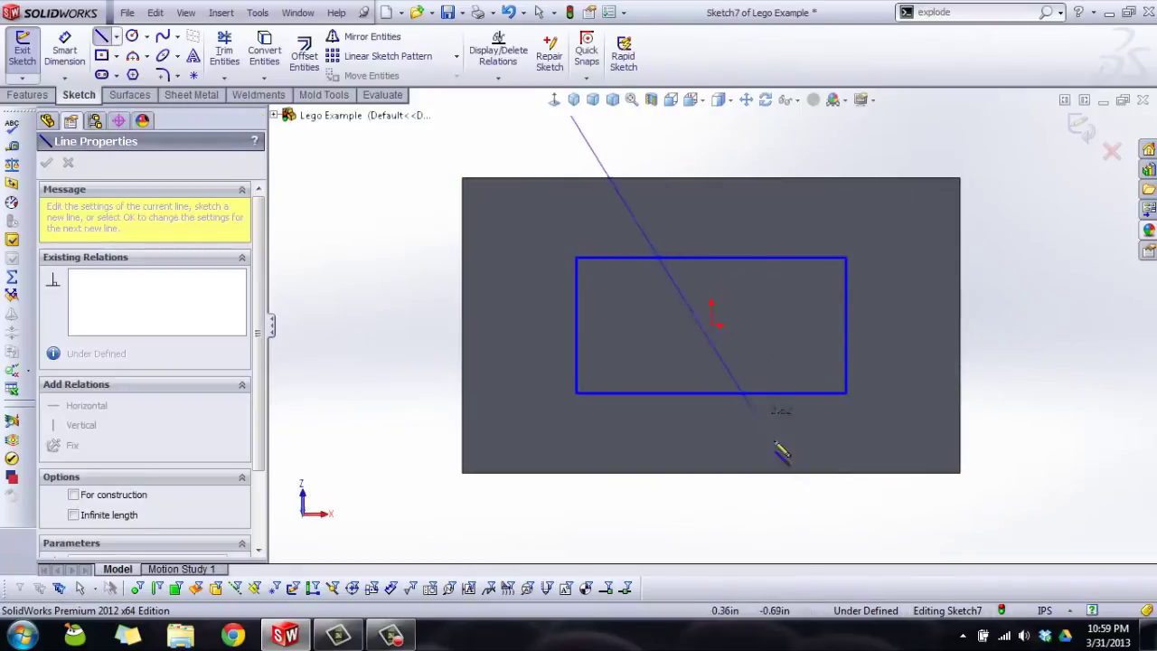
click(827, 522)
click(795, 138)
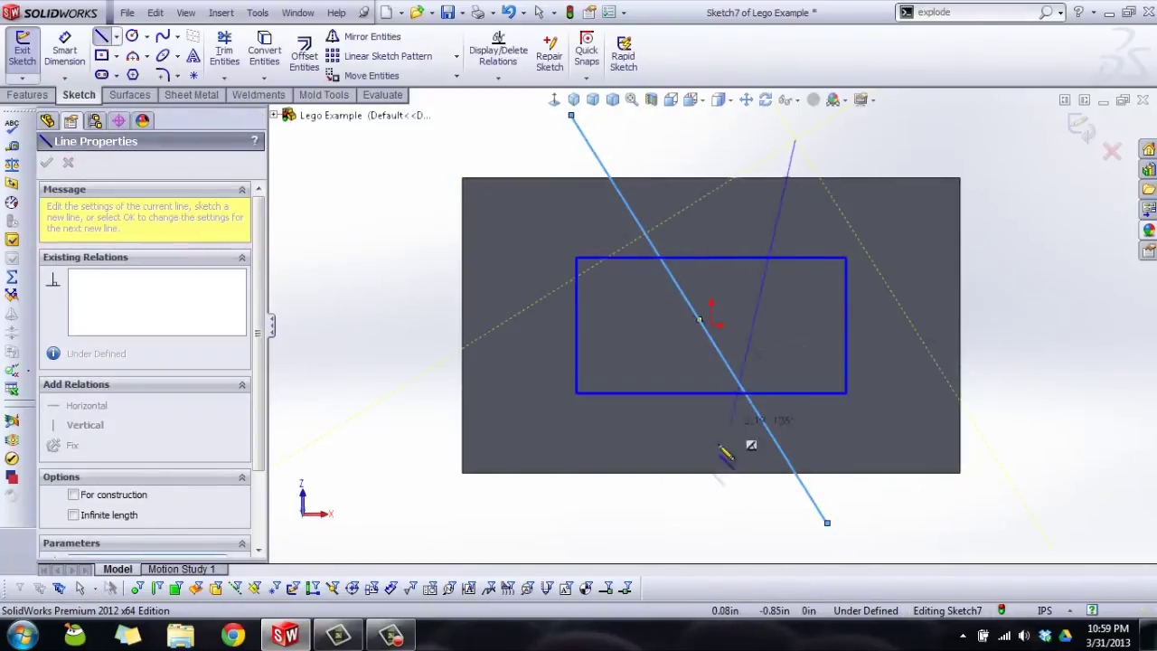
click(678, 515)
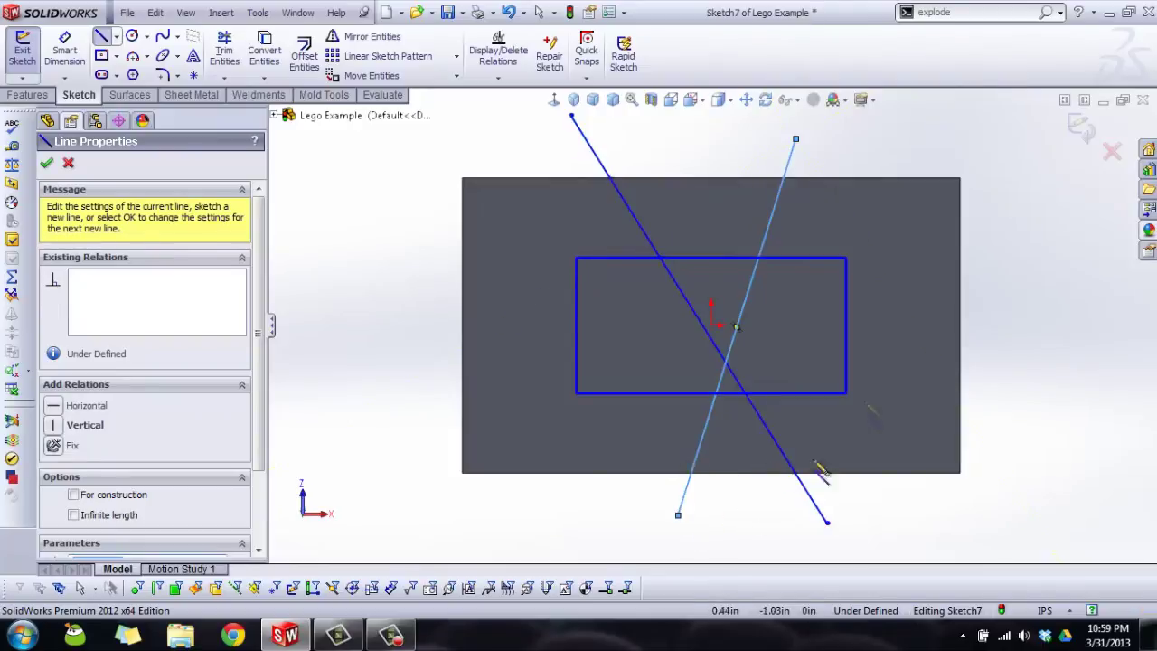
Step: Try to create a Core feature 0.10 in deep in the lower mold block from the crossing-line sketch
click(1077, 132)
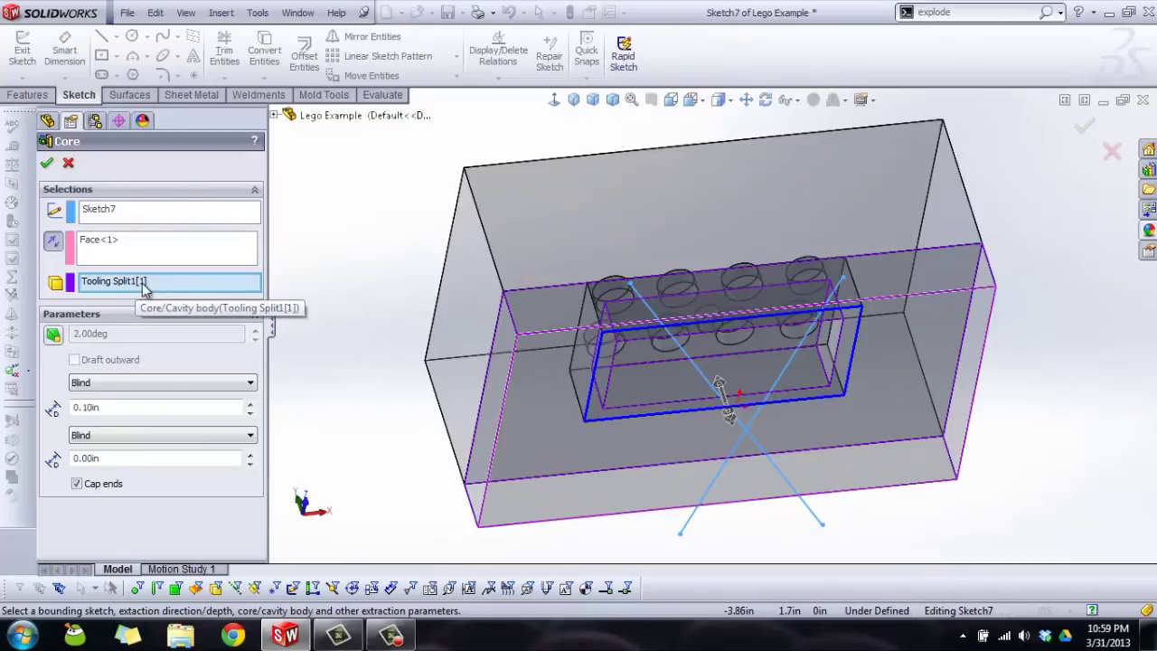
click(47, 164)
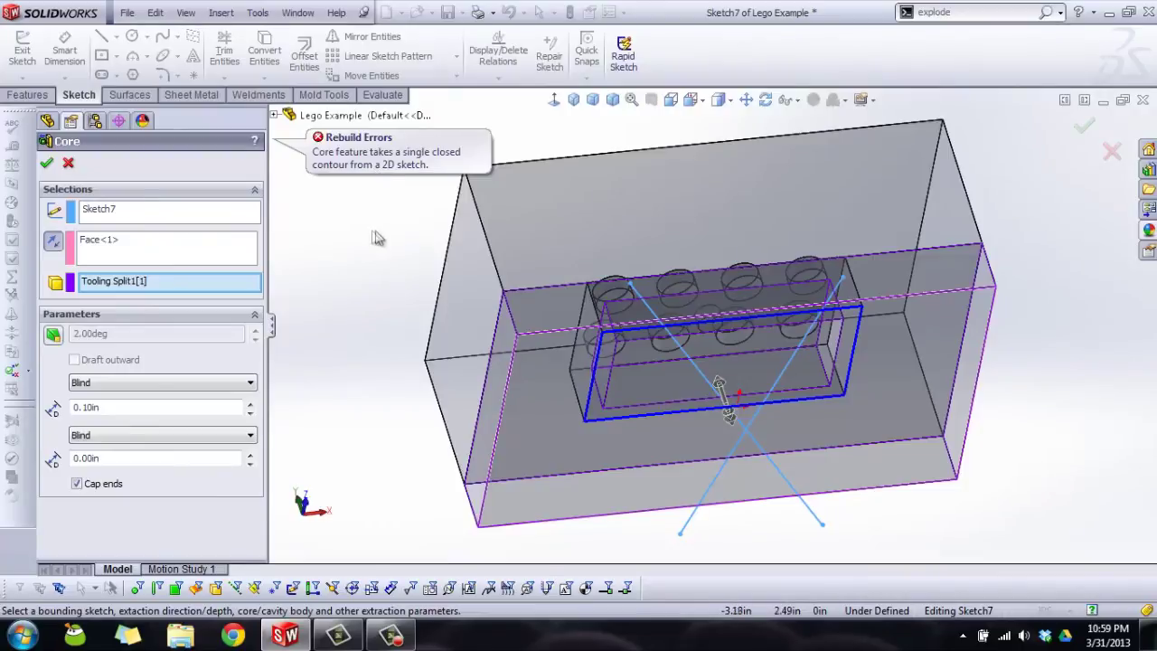
key(z)
key(z)
key(z)
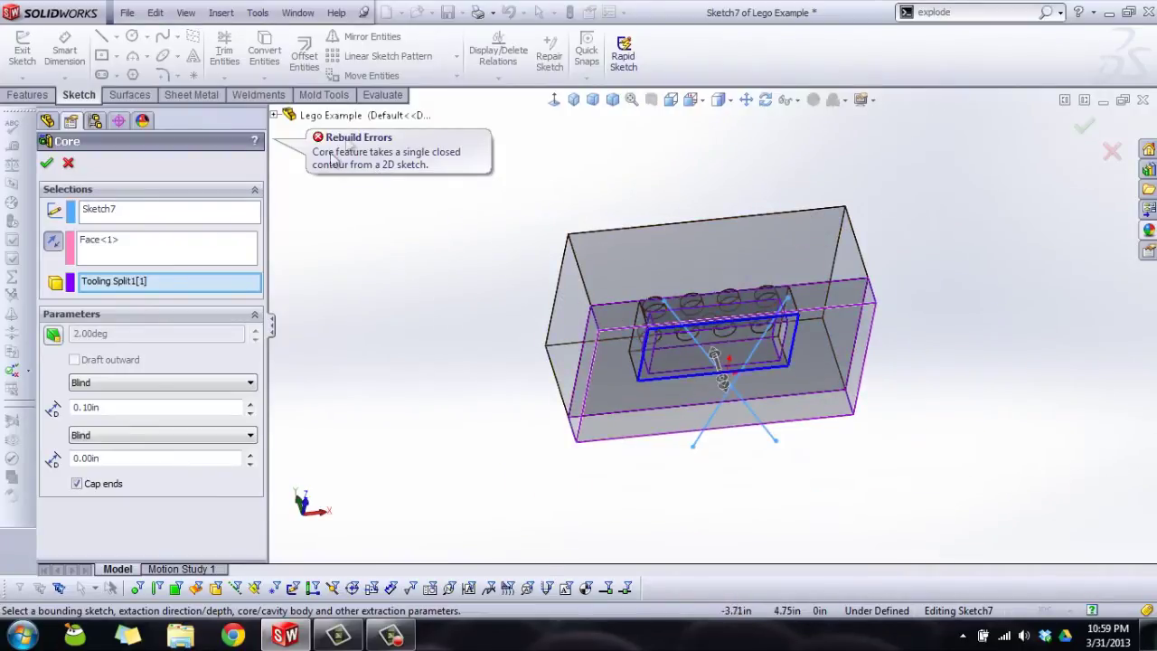
click(68, 163)
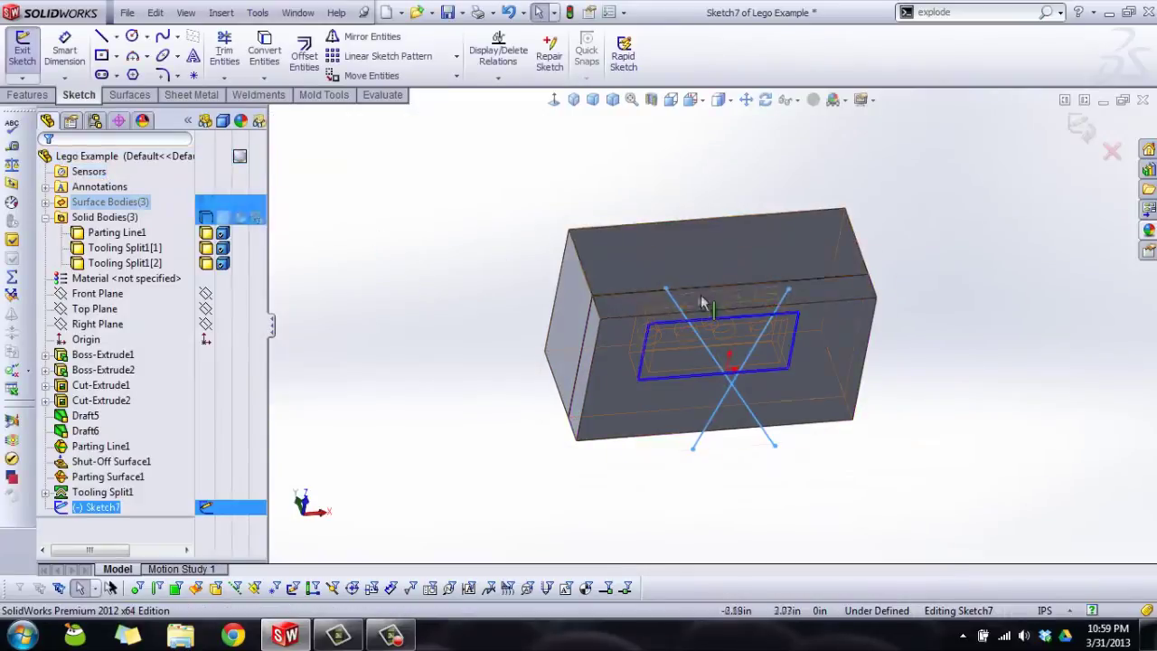
Step: Delete both crossing lines from the core sketch on the lower block's underside
right_click(108, 511)
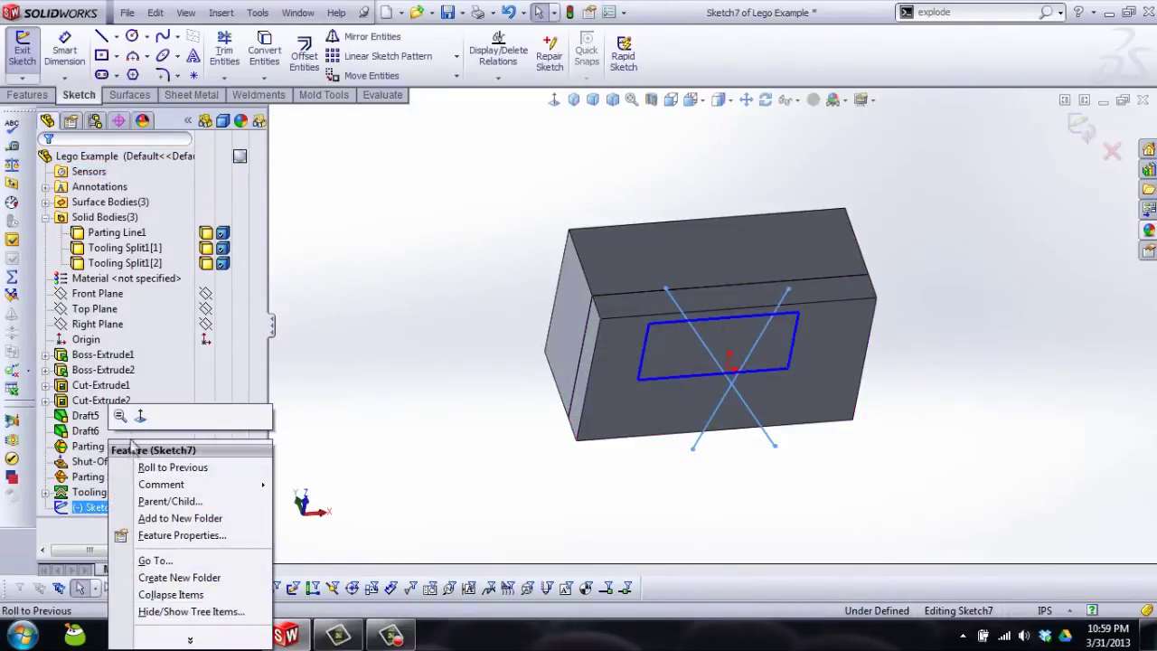
key(Escape)
middle_drag(783, 474, 756, 417)
click(554, 100)
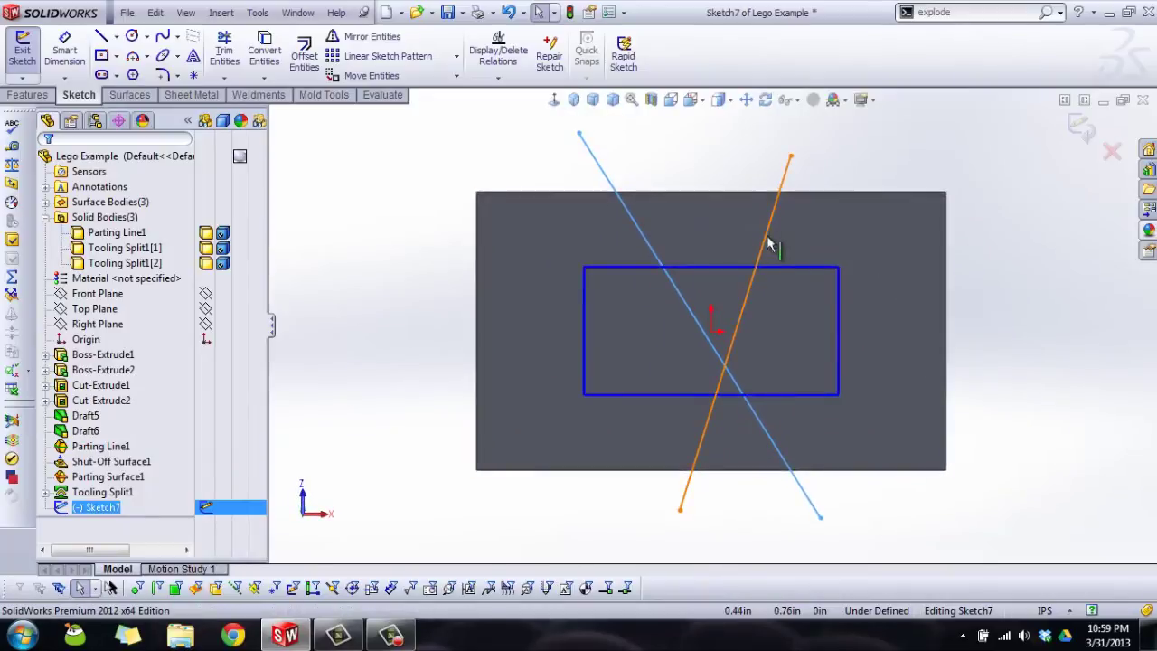
click(658, 254)
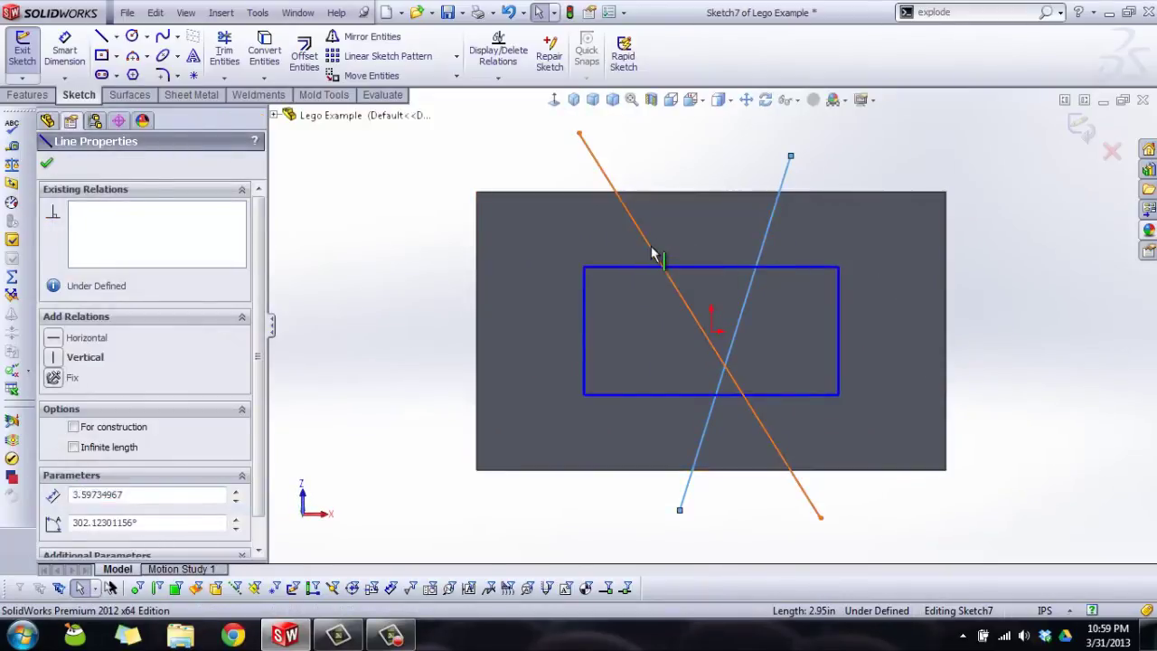
key(ctrl+a)
key(Delete)
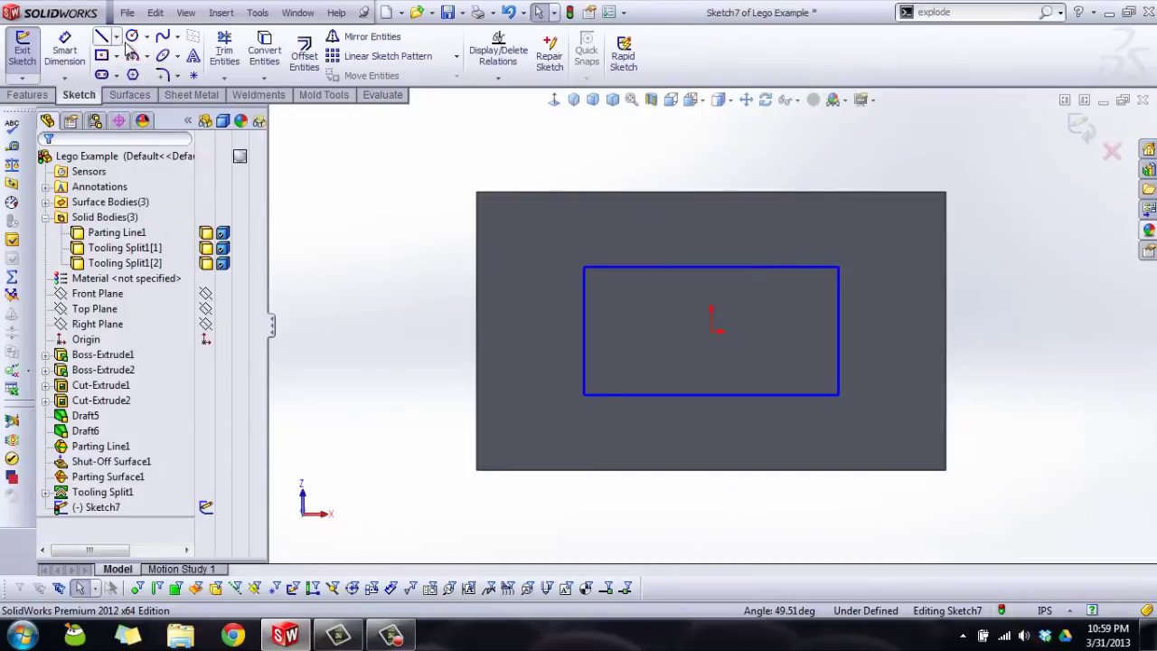
Step: Sketch a circle of about 0.35 in radius centred on the origin and finish the core sketch
click(711, 331)
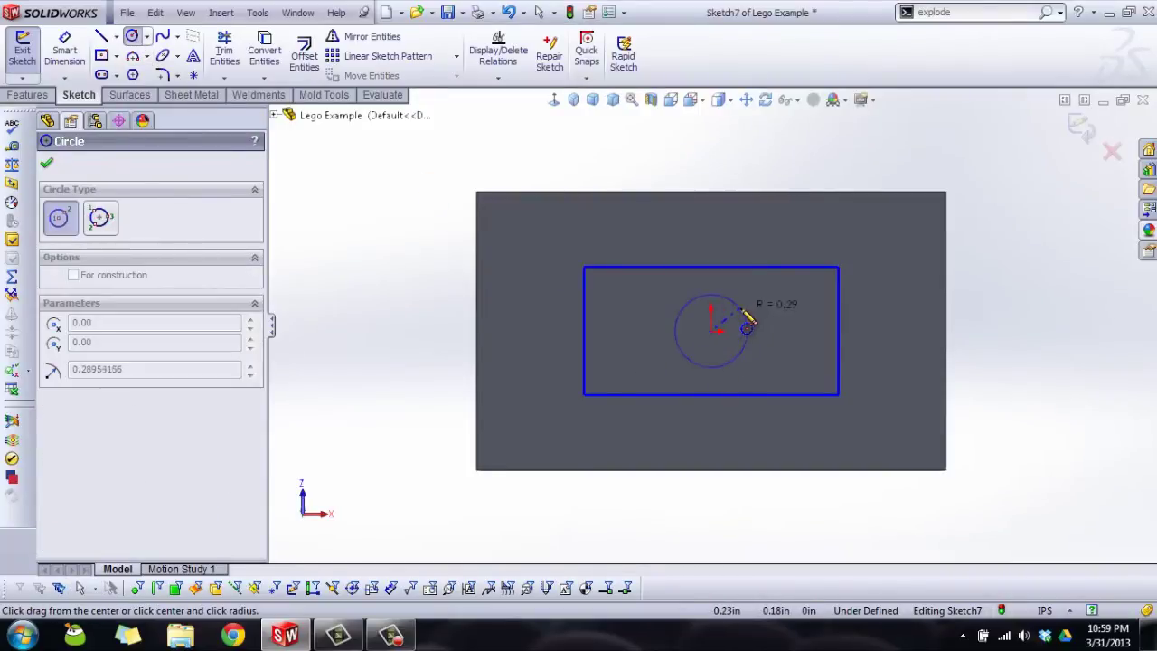
click(753, 321)
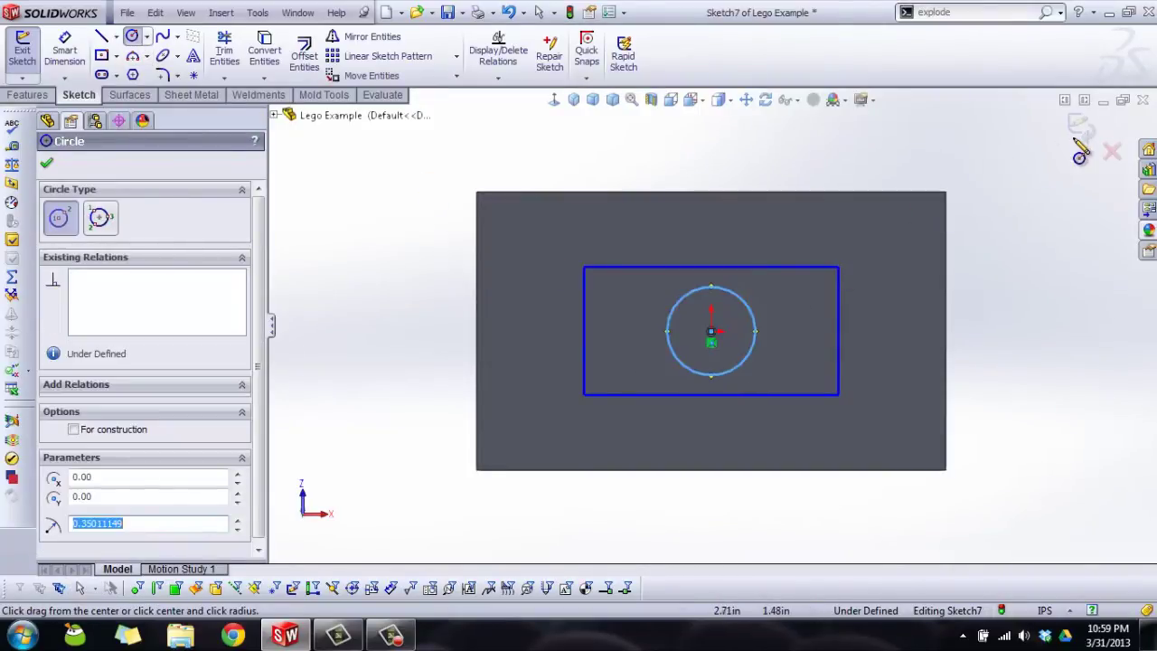
click(1082, 127)
Step: Create a Core feature from the circle sketch in the lower mold block, extending blind about 3.17 in towards the upper block
middle_drag(540, 95, 646, 140)
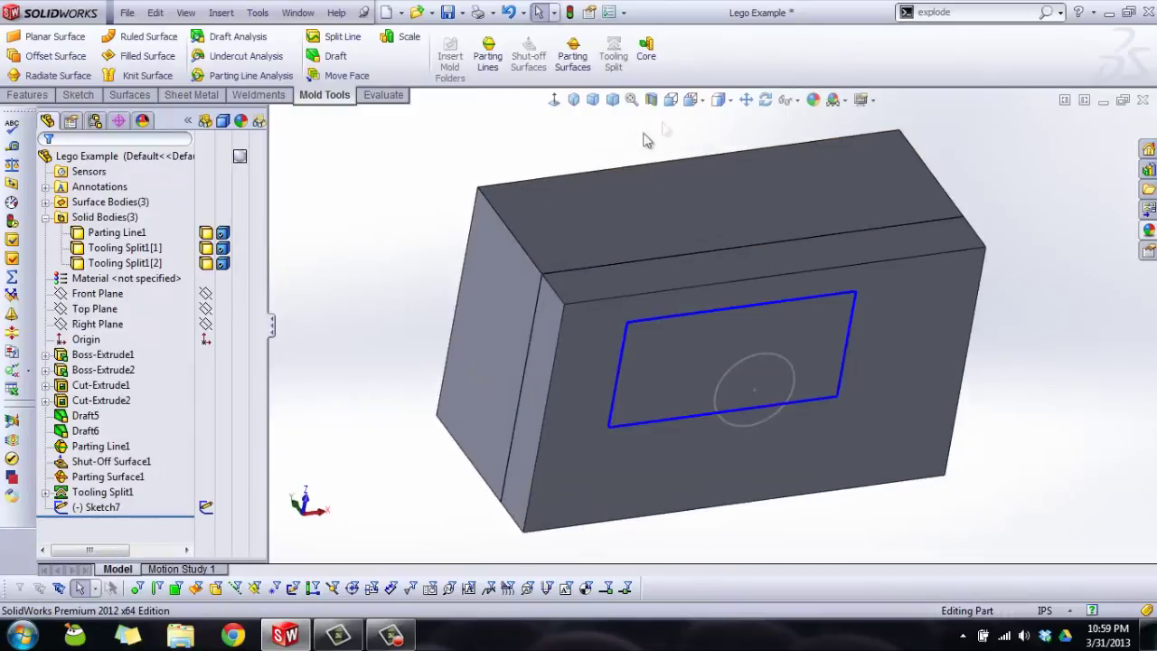
click(97, 507)
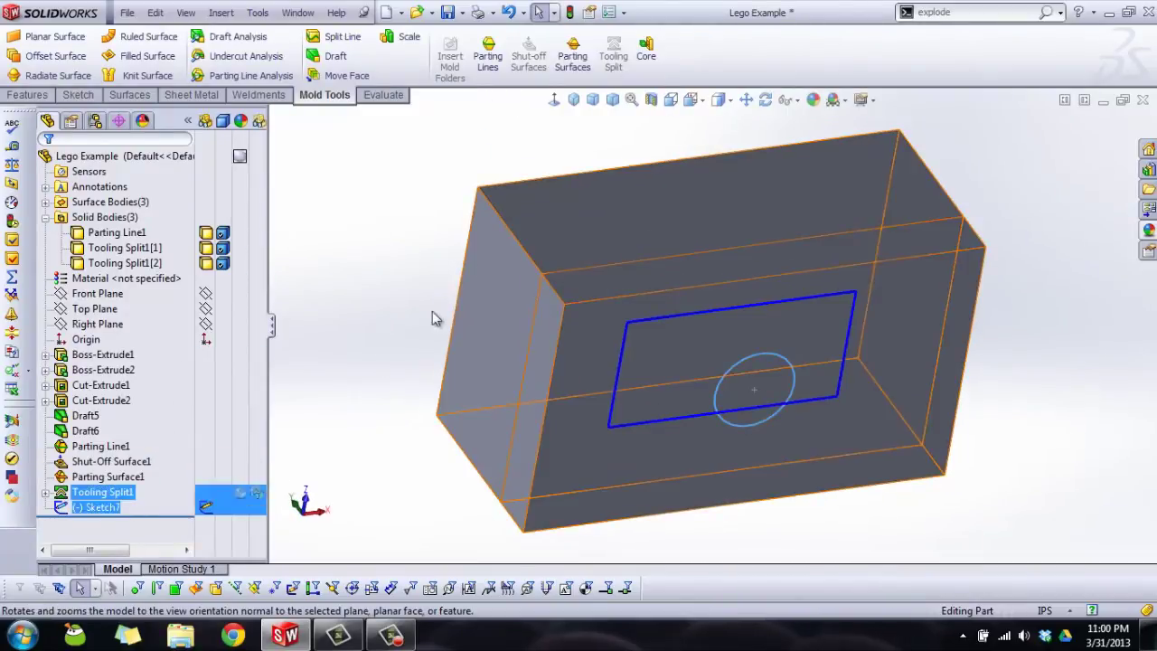
click(644, 53)
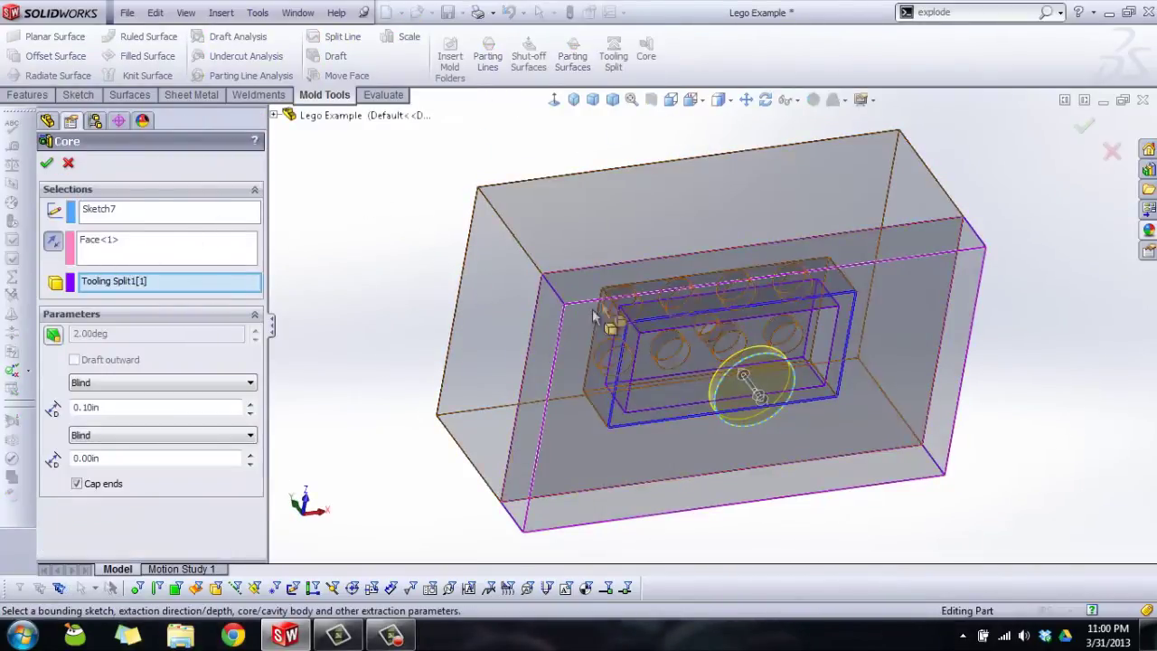
middle_drag(568, 170, 598, 317)
scroll(779, 452, down, 4)
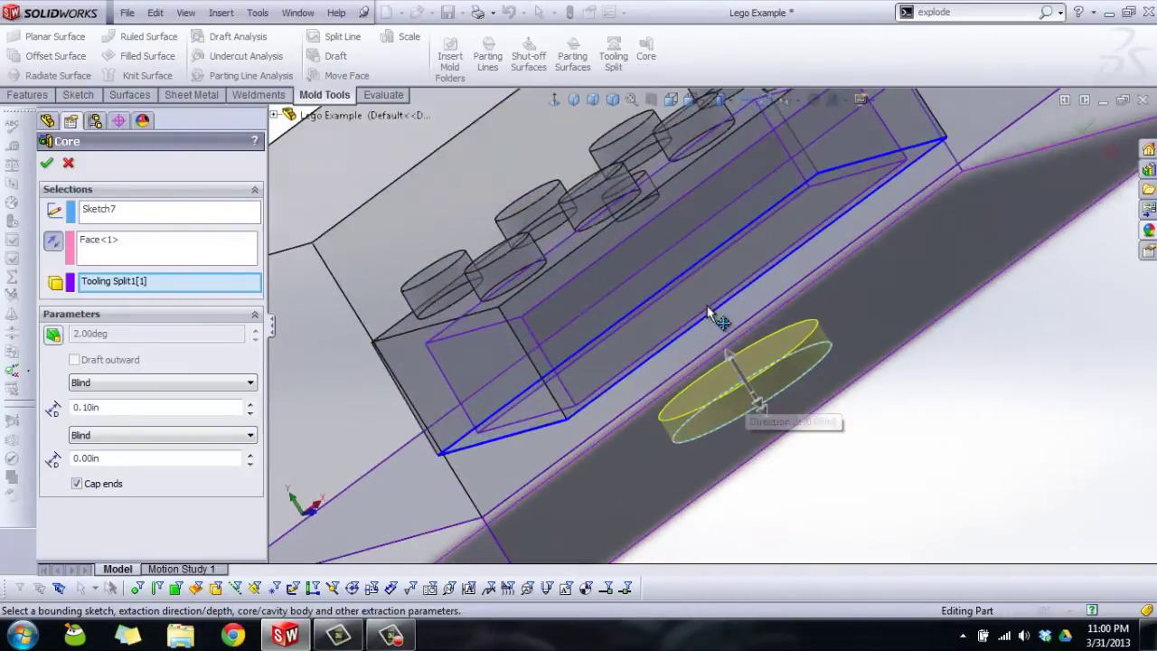
scroll(675, 365, up, 3)
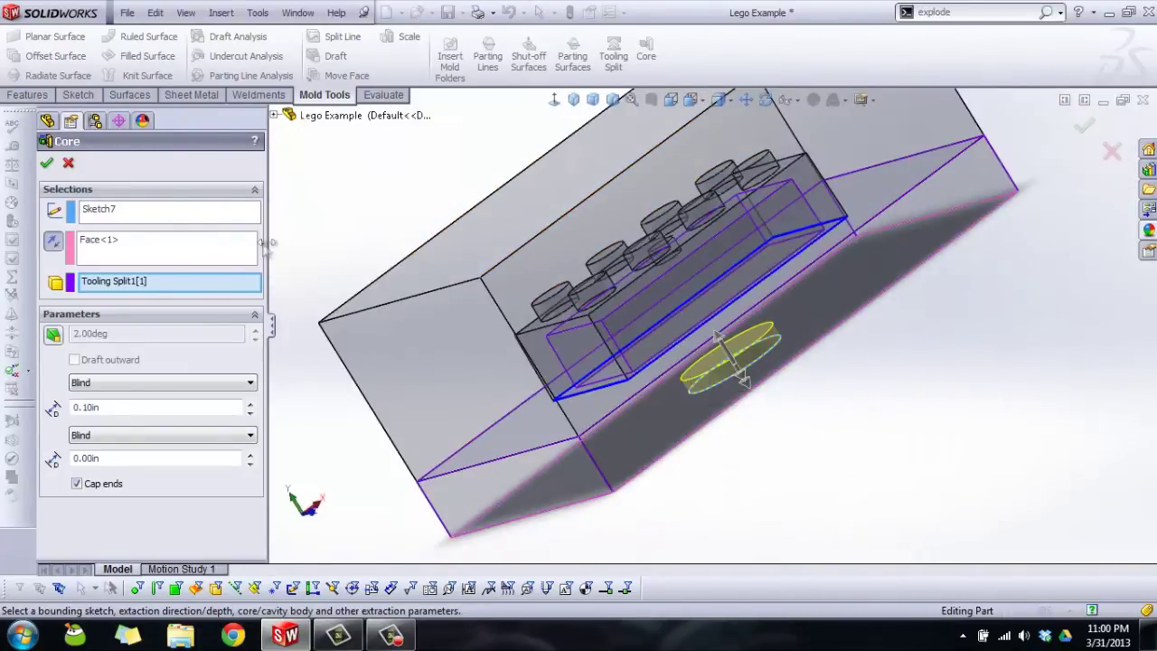
click(150, 286)
drag(720, 334, 663, 241)
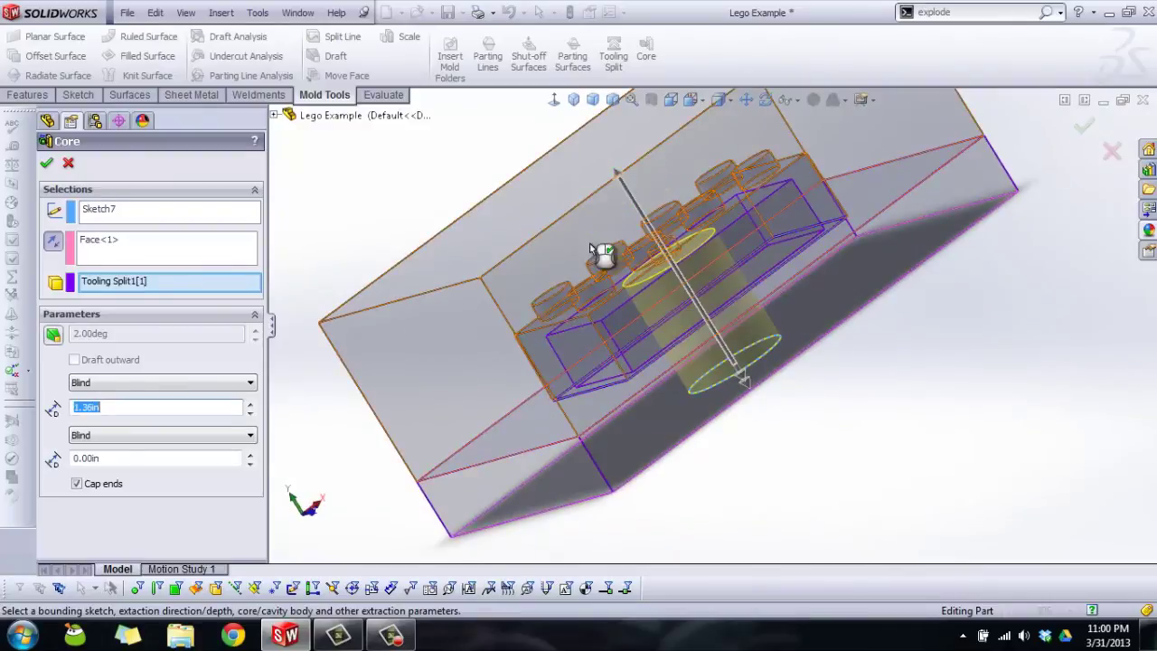
scroll(831, 417, up, 4)
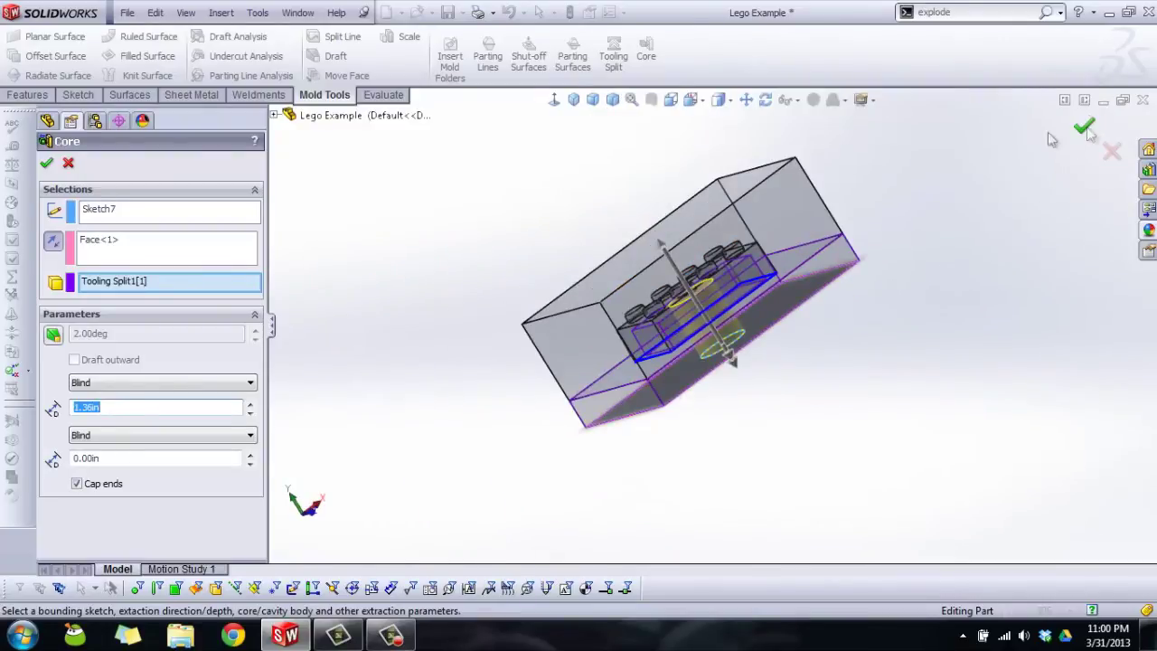
drag(663, 249, 591, 136)
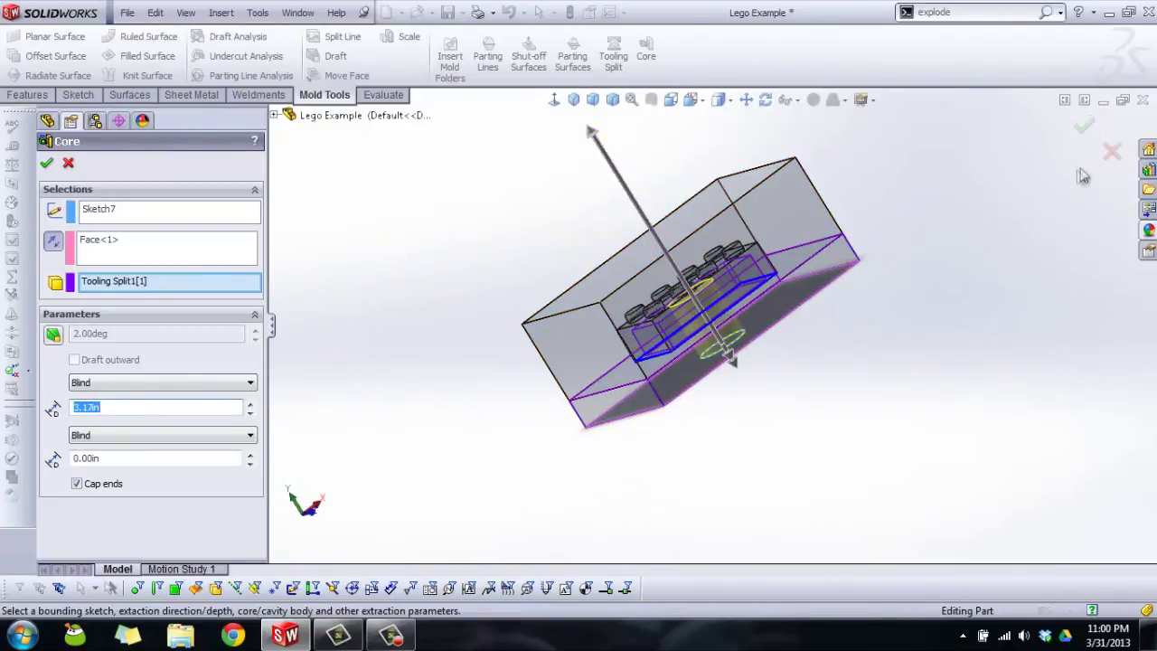
click(1084, 127)
Step: Make the upper mold block and the brick body transparent
middle_drag(726, 413, 728, 337)
click(106, 278)
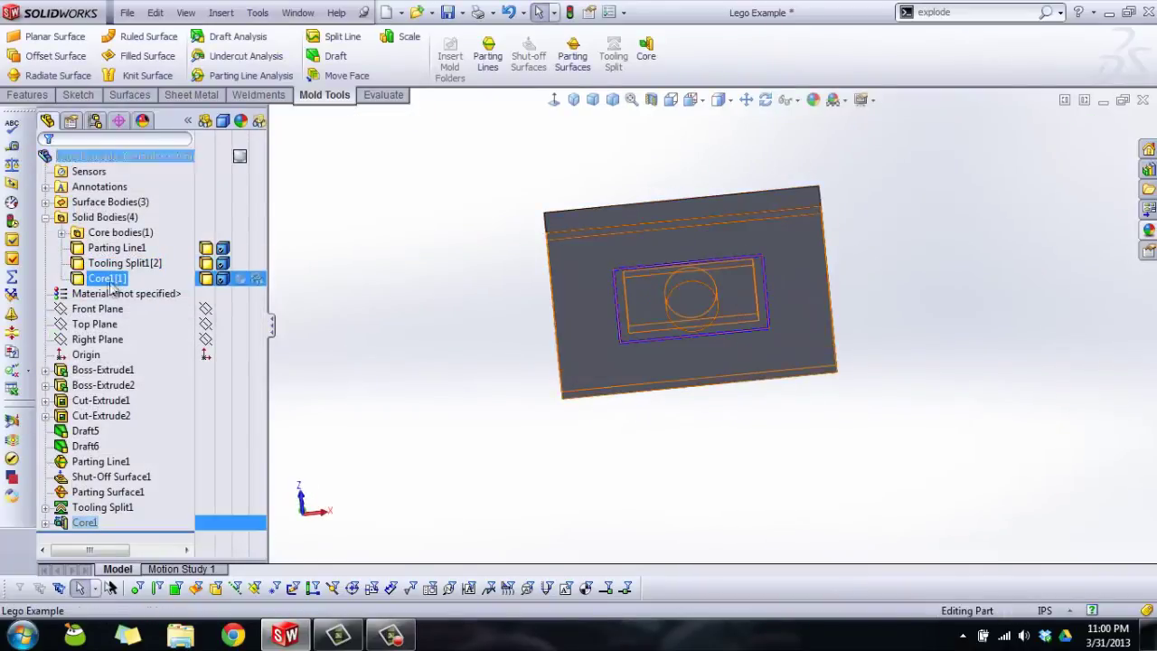
middle_drag(546, 176, 548, 331)
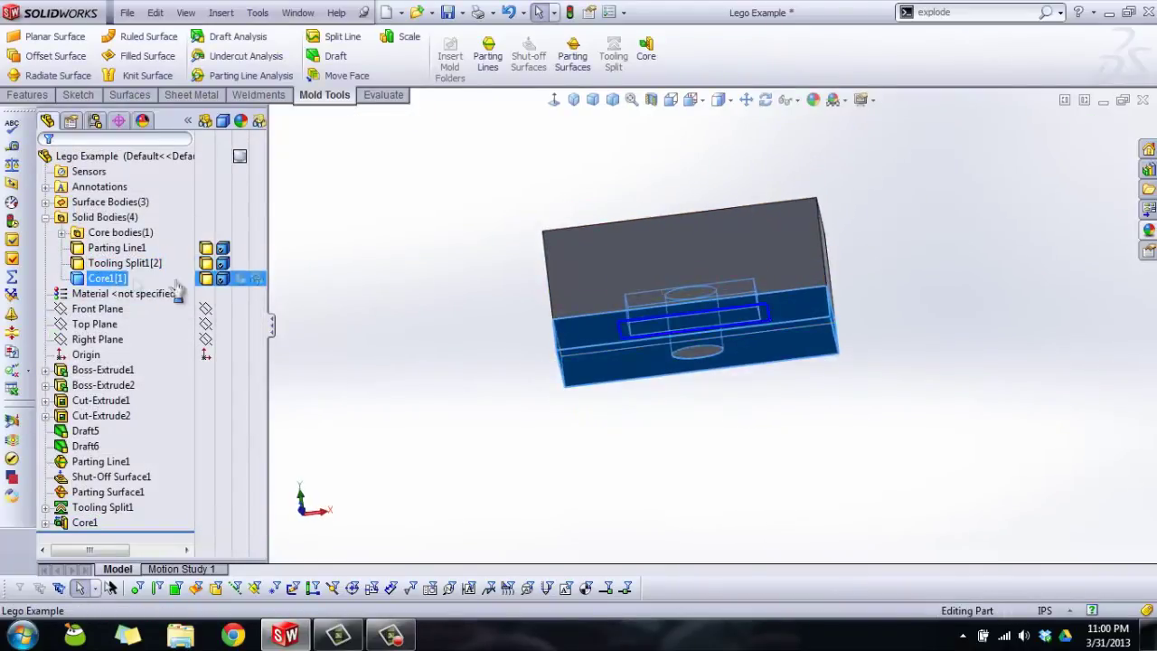
ctrl+click(159, 263)
click(257, 263)
click(256, 249)
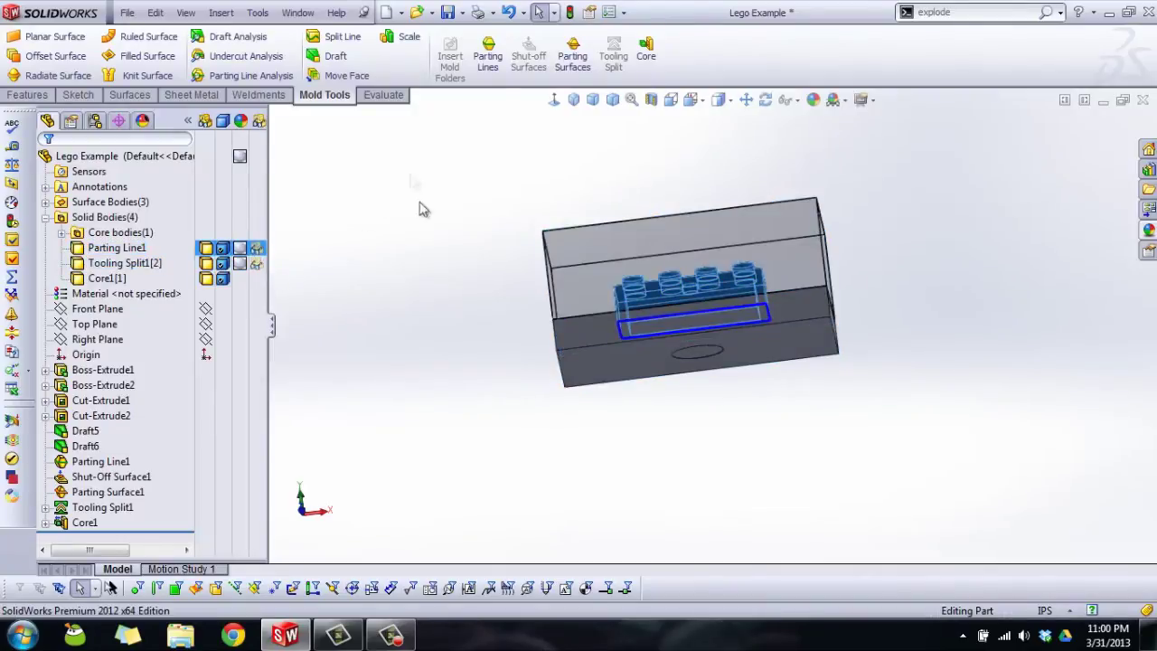
click(419, 207)
middle_drag(449, 356, 465, 398)
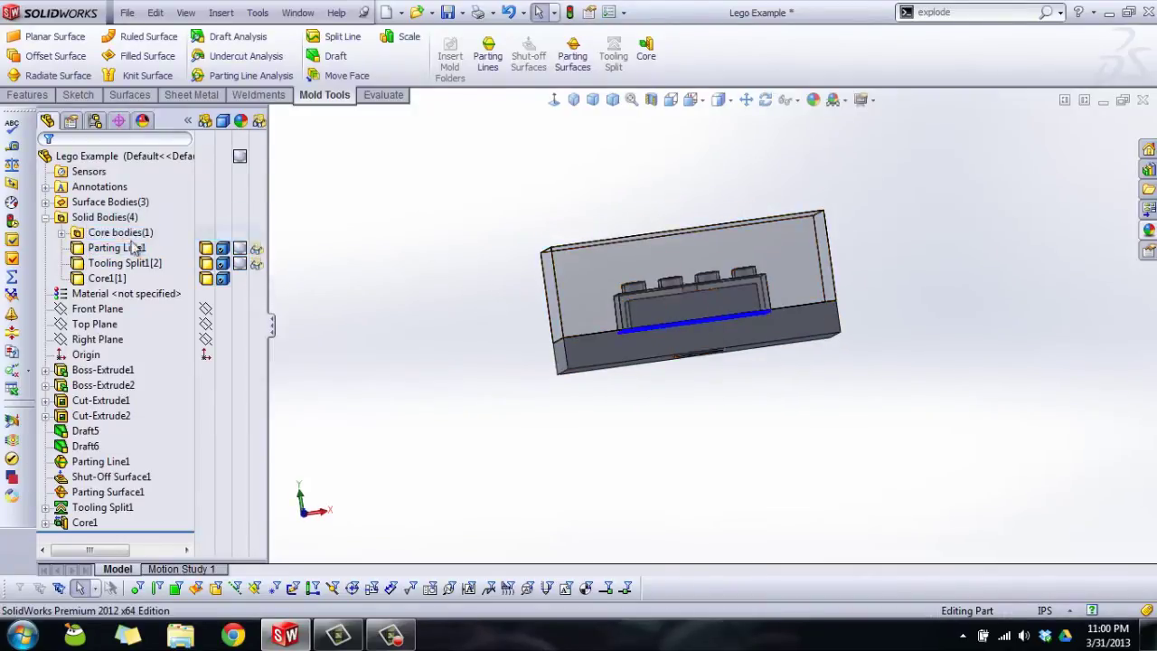
Step: Expand the core bodies folder and make the lower mold block transparent to show the cylindrical core inside it
click(61, 233)
click(107, 294)
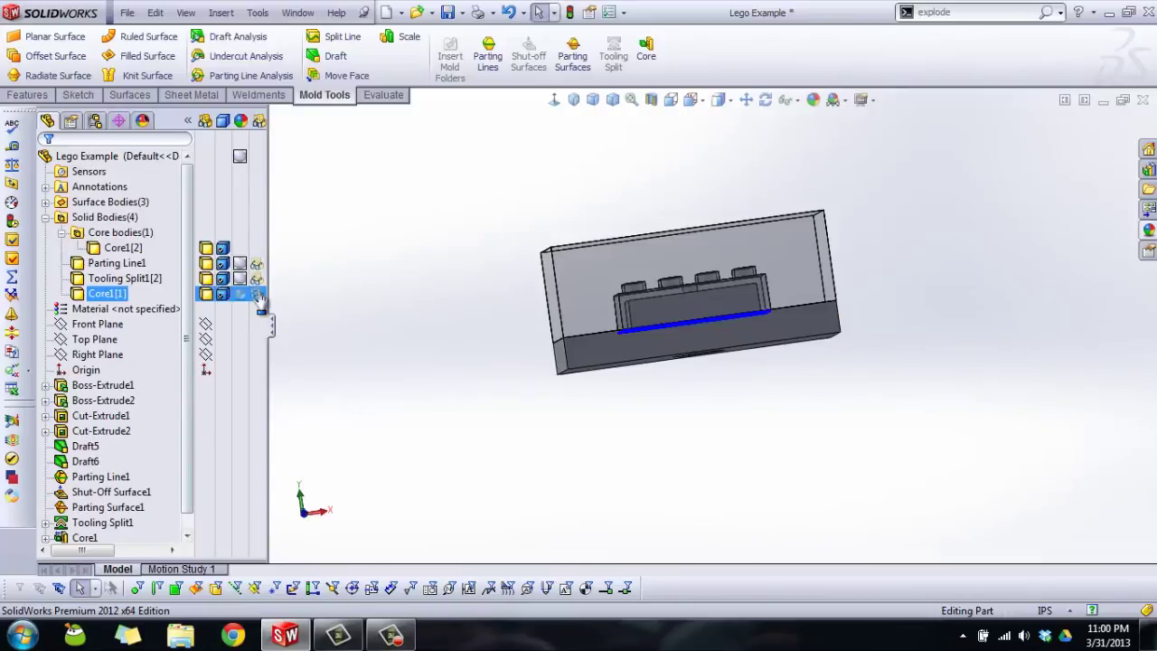
click(722, 452)
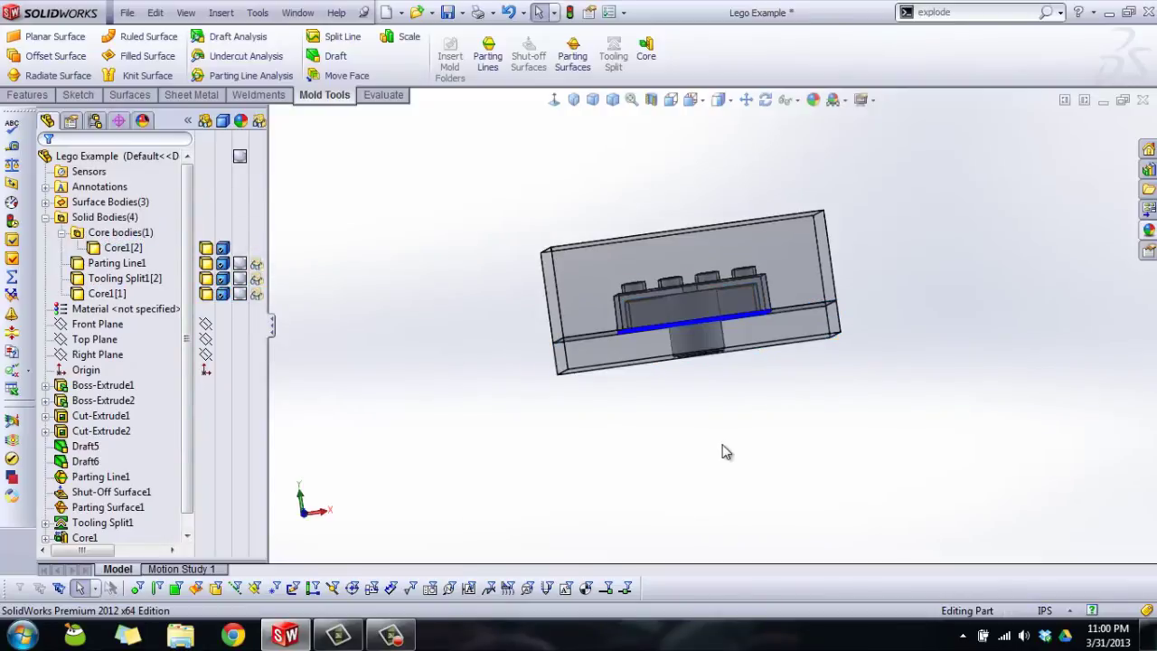
middle_drag(723, 452, 759, 329)
scroll(741, 325, down, 7)
scroll(571, 289, up, 3)
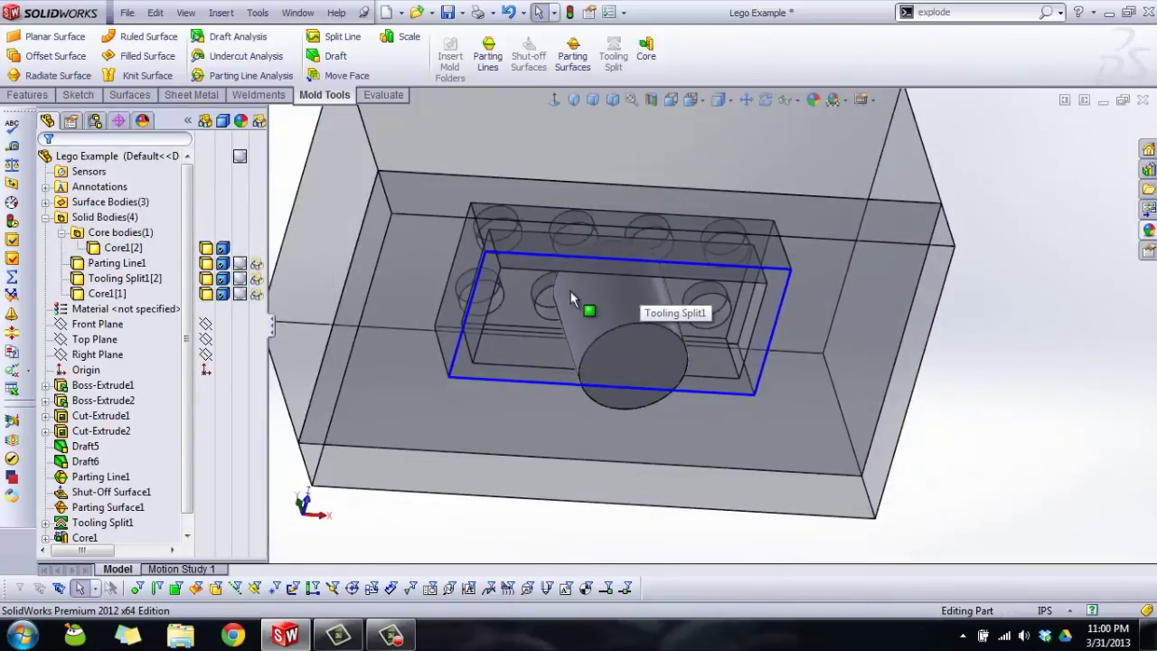
middle_drag(571, 291, 598, 246)
click(573, 99)
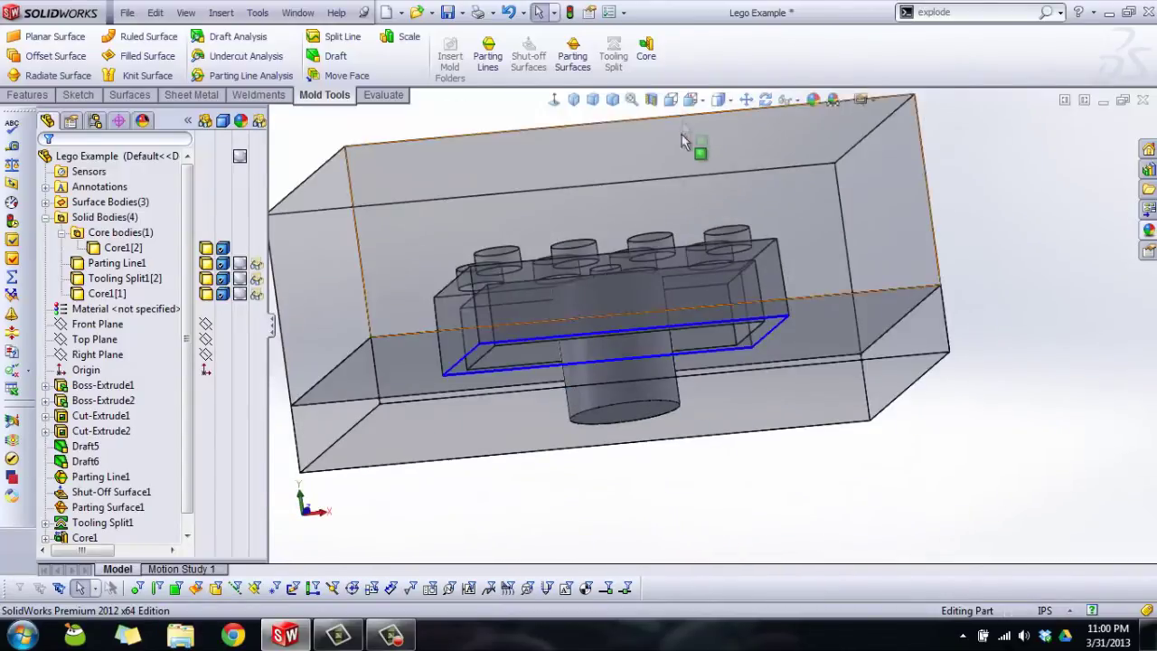